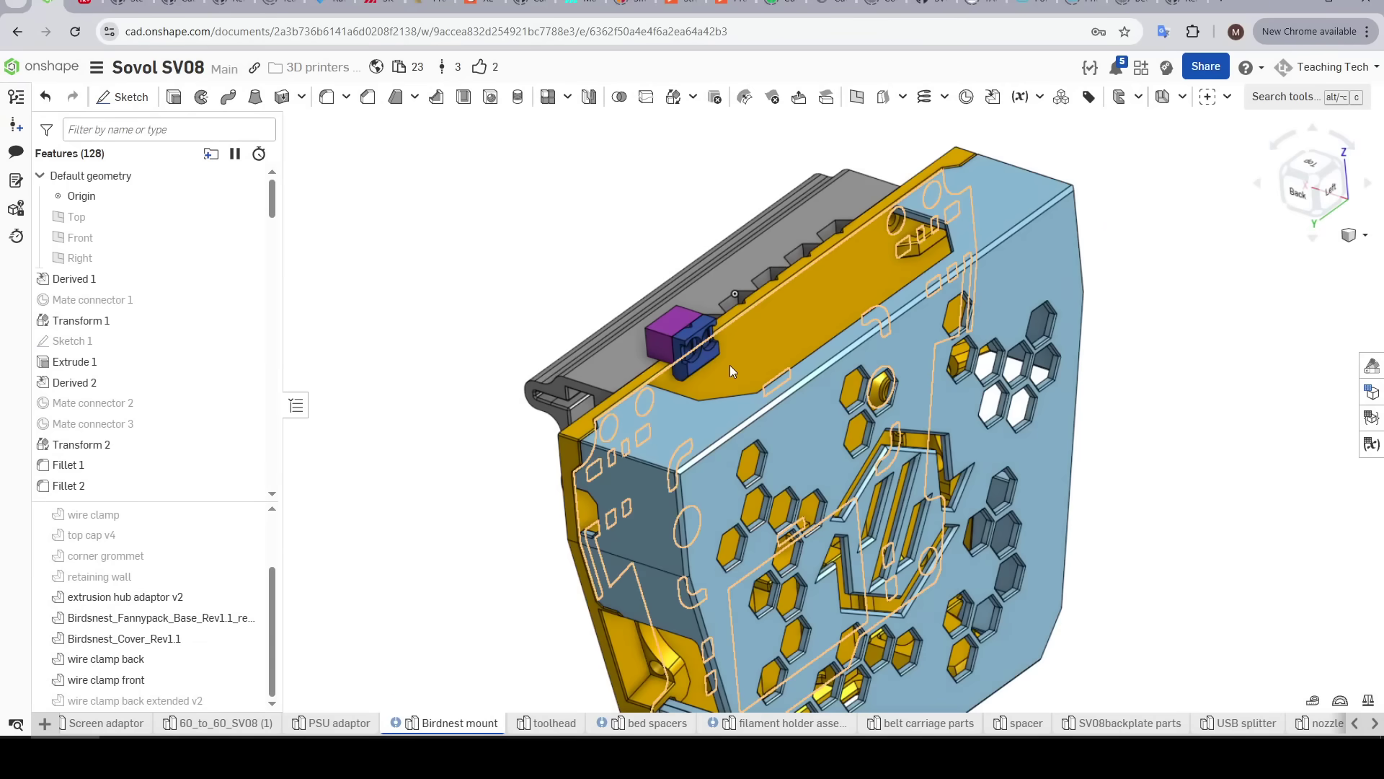
# Orbit the Birdnest mount from above until its inner yellow side faces the viewer.
pyautogui.moveTo(742, 328); pyautogui.dragTo(751, 388, button='right')
pyautogui.moveTo(742, 328); pyautogui.dragTo(868, 427, button='right')
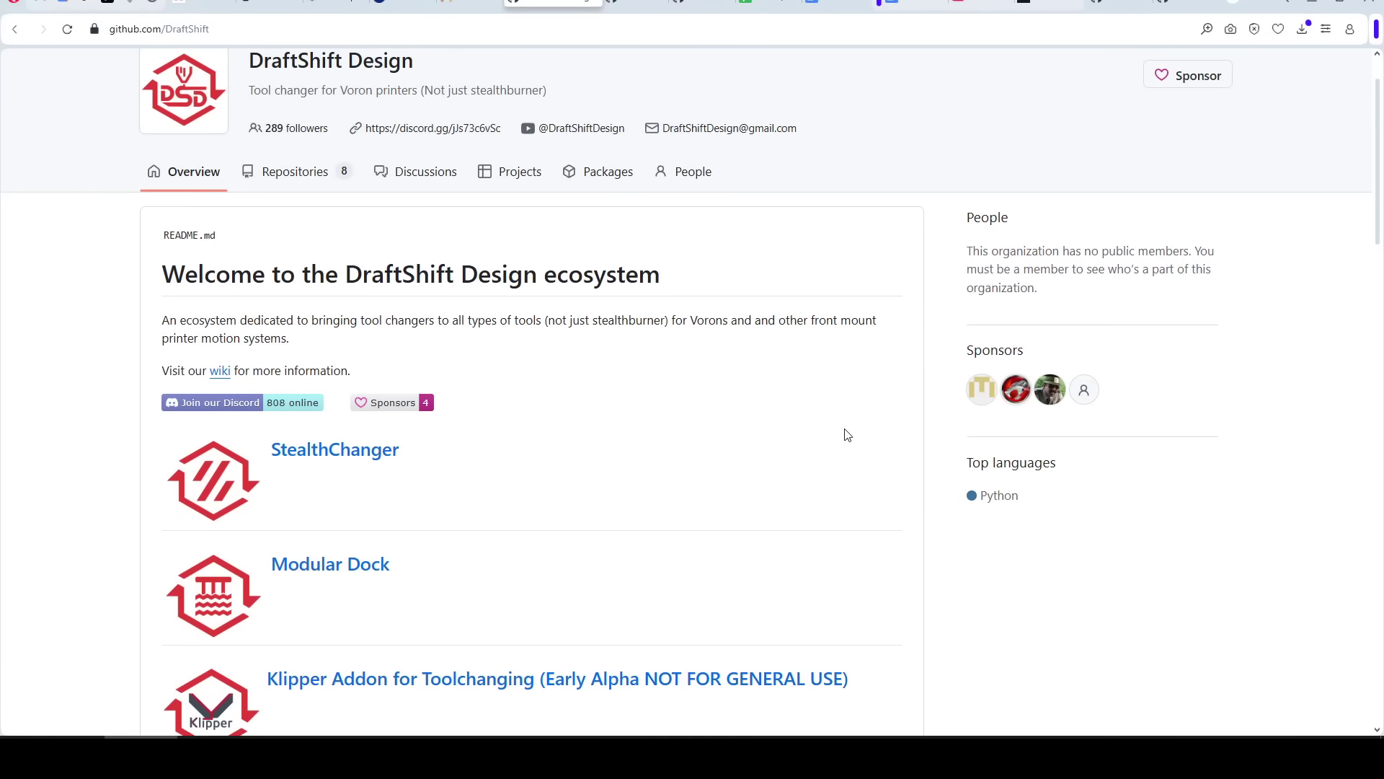
# Open the klipper-toolchanger fork, check its upstream source, and browse its klipper/extras folder.
pyautogui.scroll(-4, 847, 435)
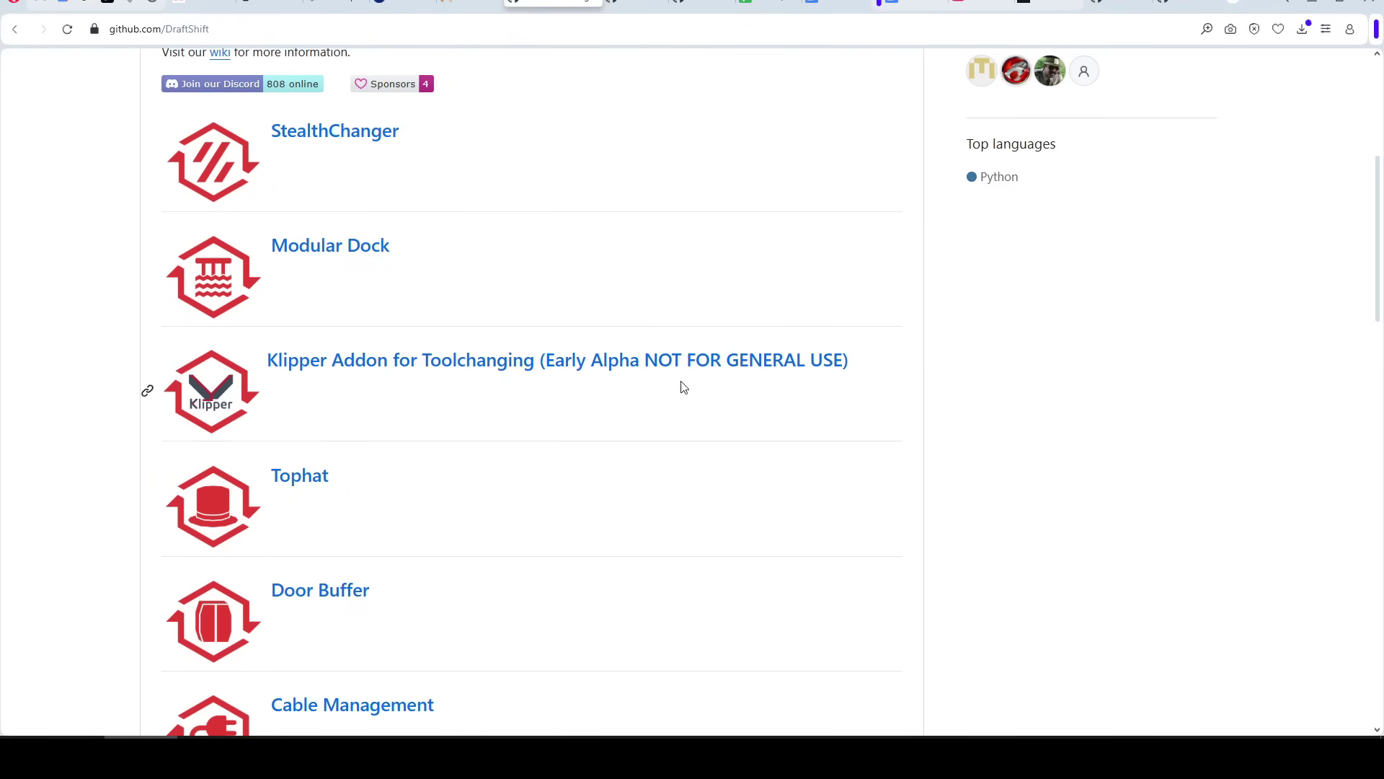
pyautogui.click(848, 392)
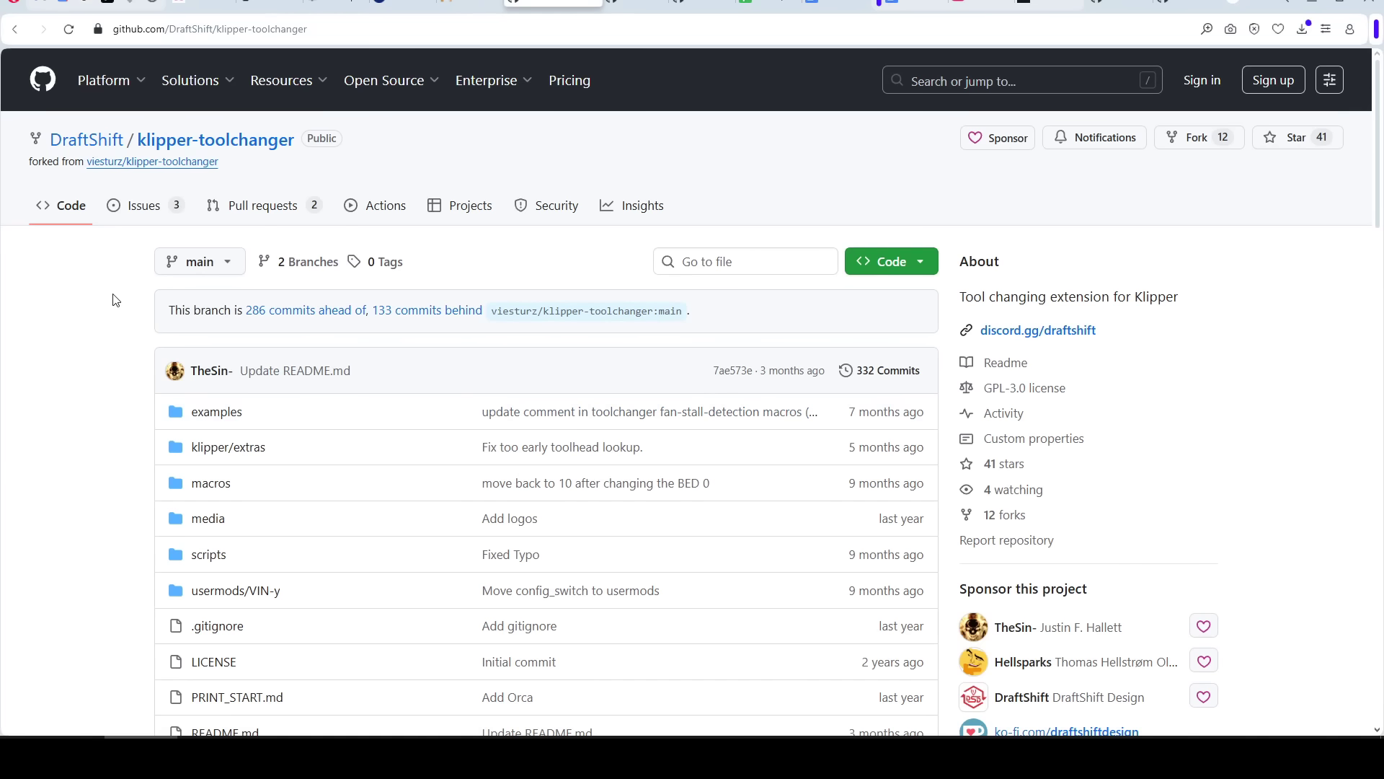
pyautogui.click(386, 205)
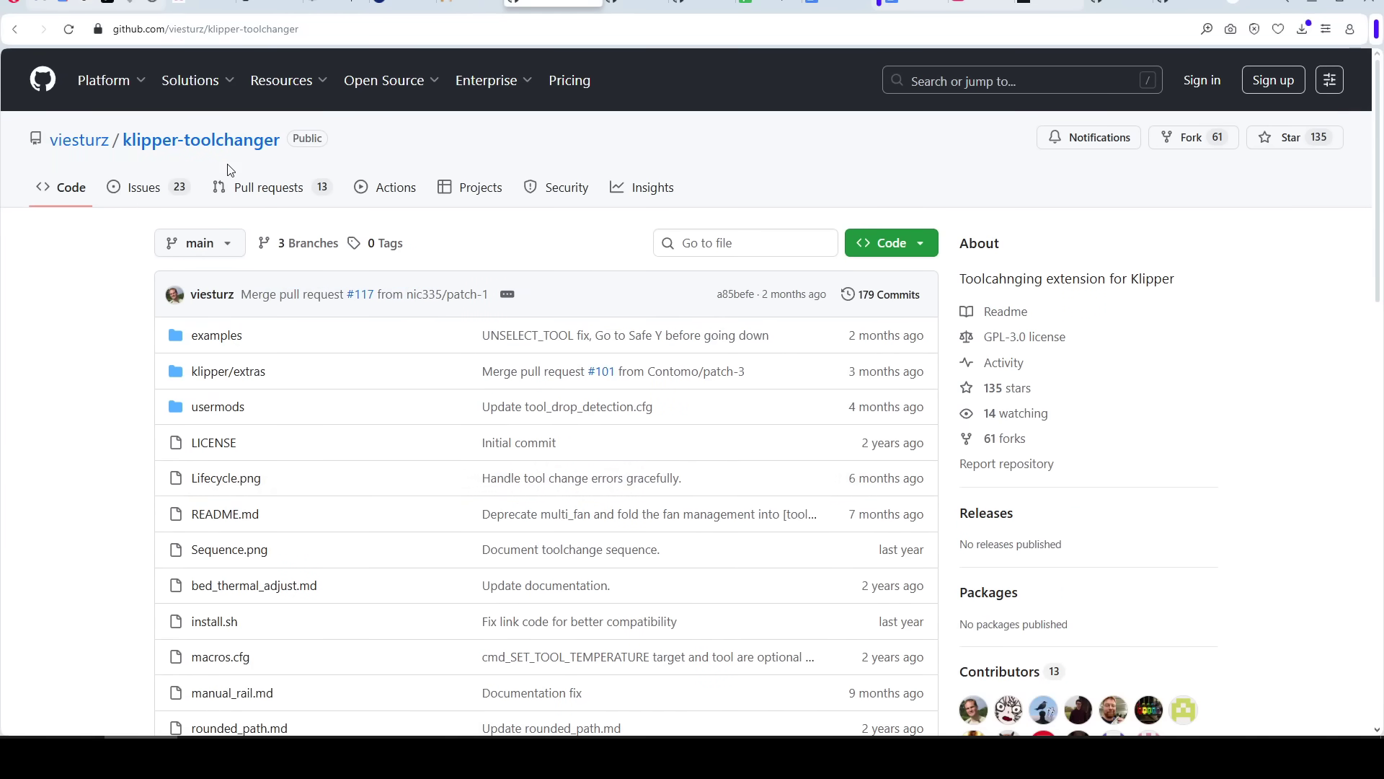
pyautogui.hotkey('alt', 'Left')
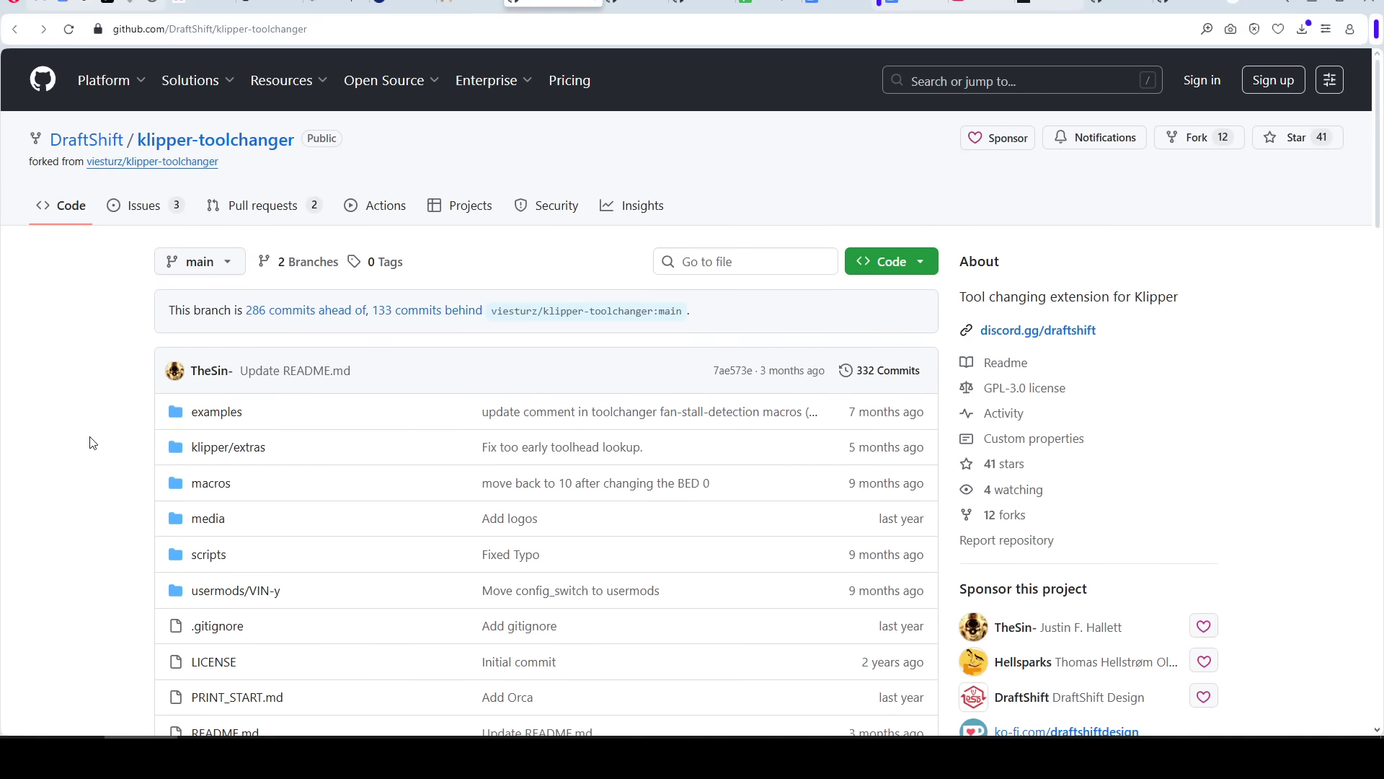
pyautogui.click(228, 447)
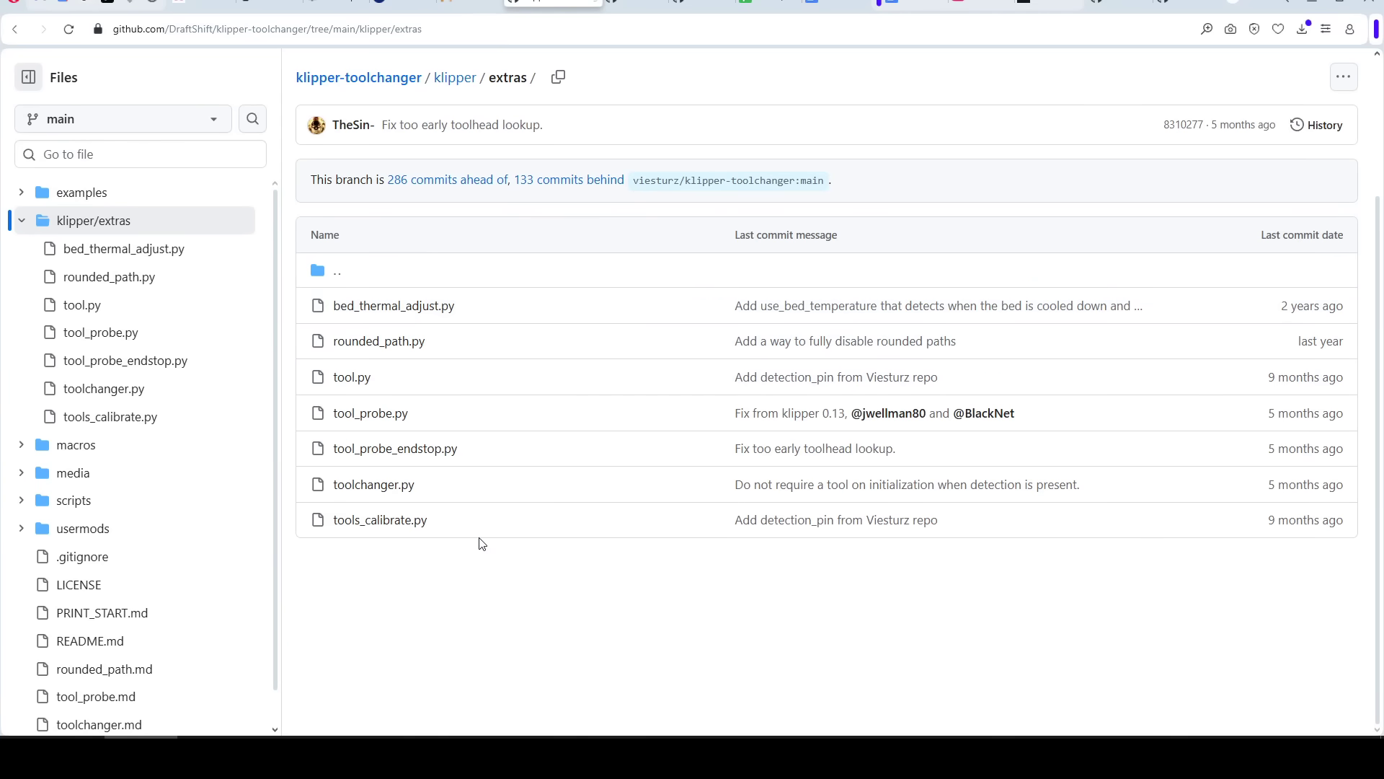
pyautogui.hotkey('alt', 'Left')
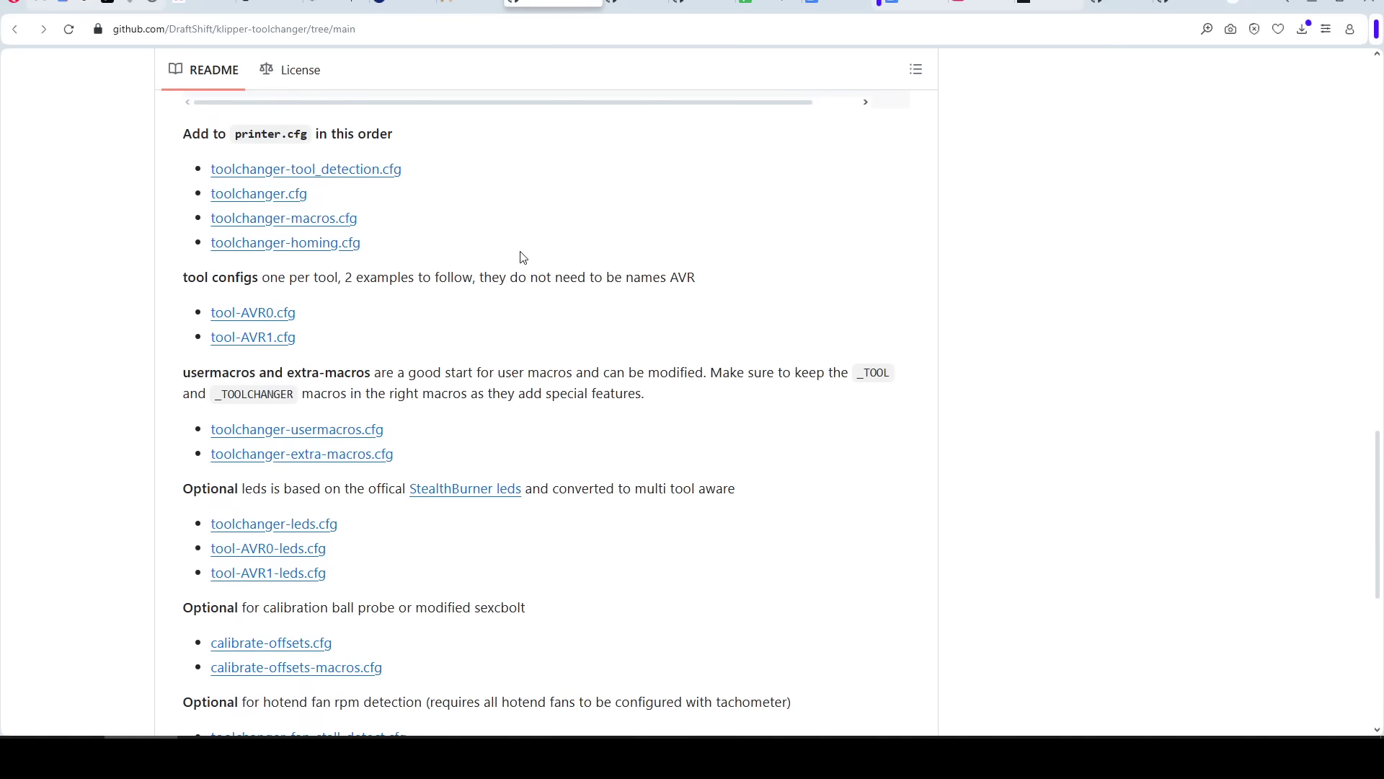
# Read the README install command and WIP NOT FOR GENERAL USE warning, then return to StealthChanger.
pyautogui.scroll(-2, 522, 252)
pyautogui.scroll(7, 219, 496)
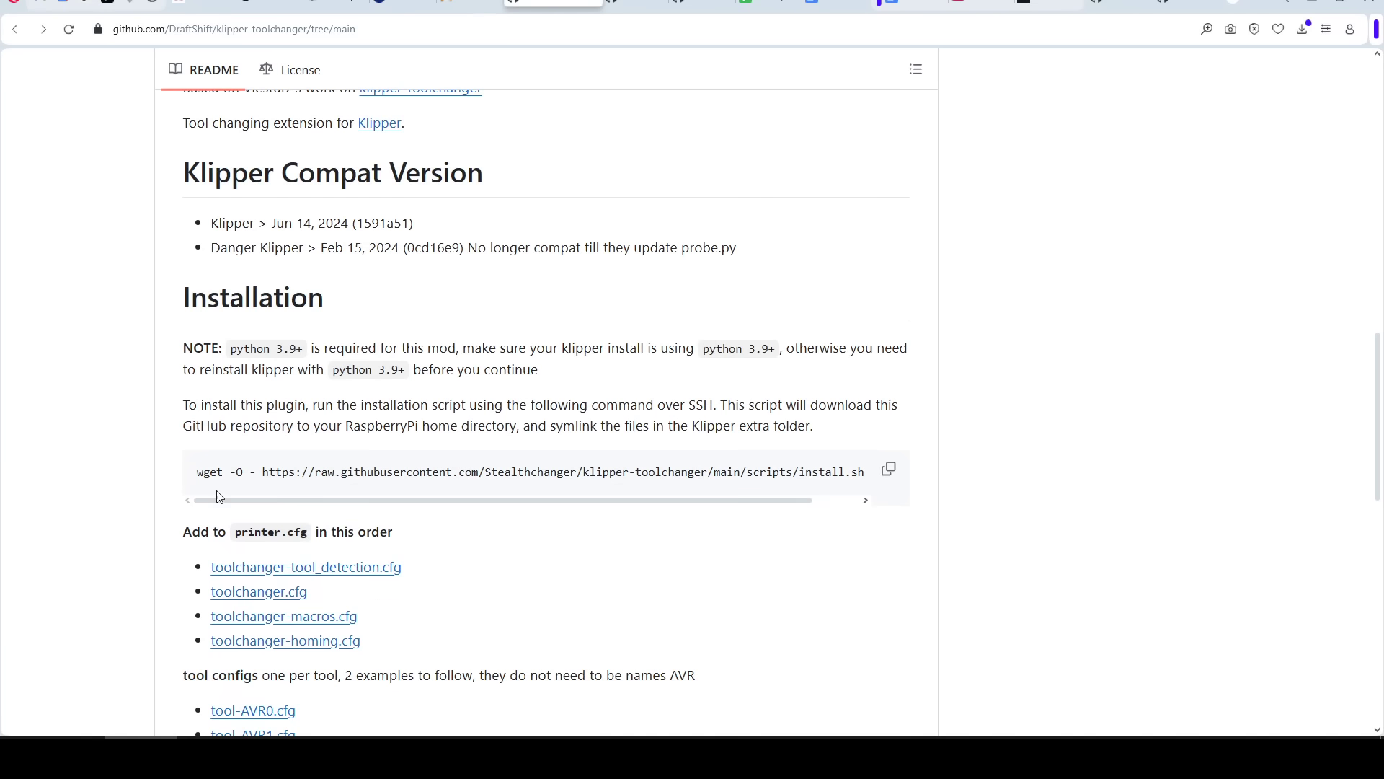
pyautogui.moveTo(200, 469); pyautogui.dragTo(901, 481)
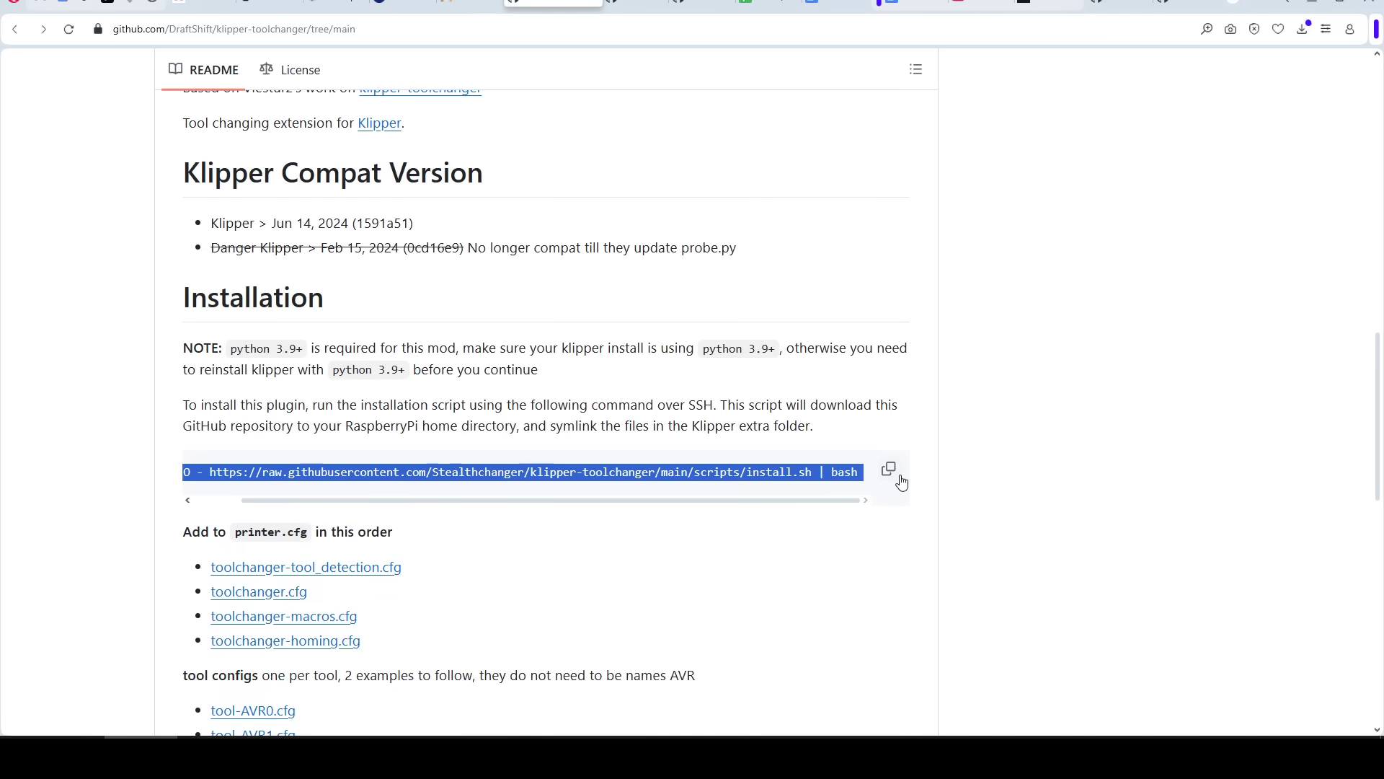
pyautogui.click(1035, 473)
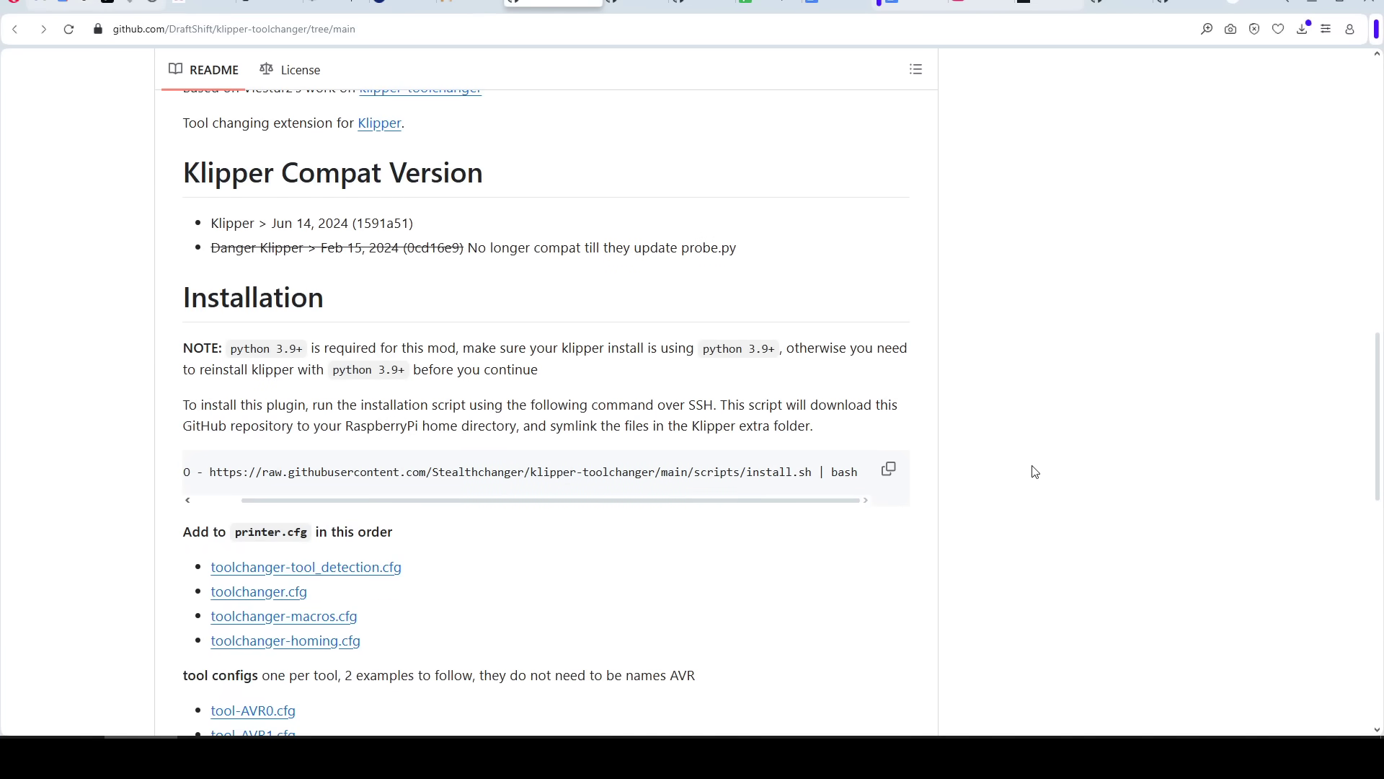
pyautogui.scroll(4, 574, 199)
pyautogui.moveTo(563, 205); pyautogui.dragTo(184, 187)
pyautogui.click(654, 205)
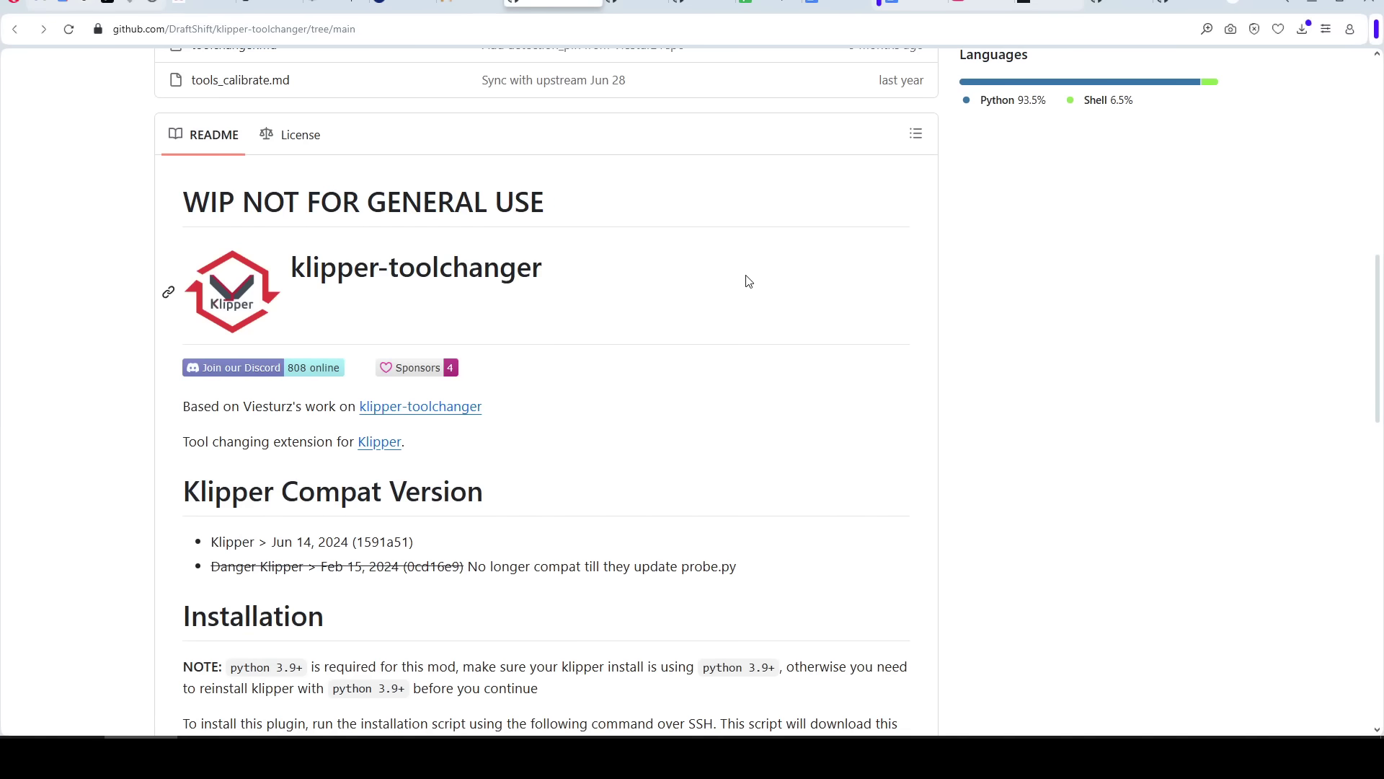
pyautogui.hotkey('alt', 'Right')
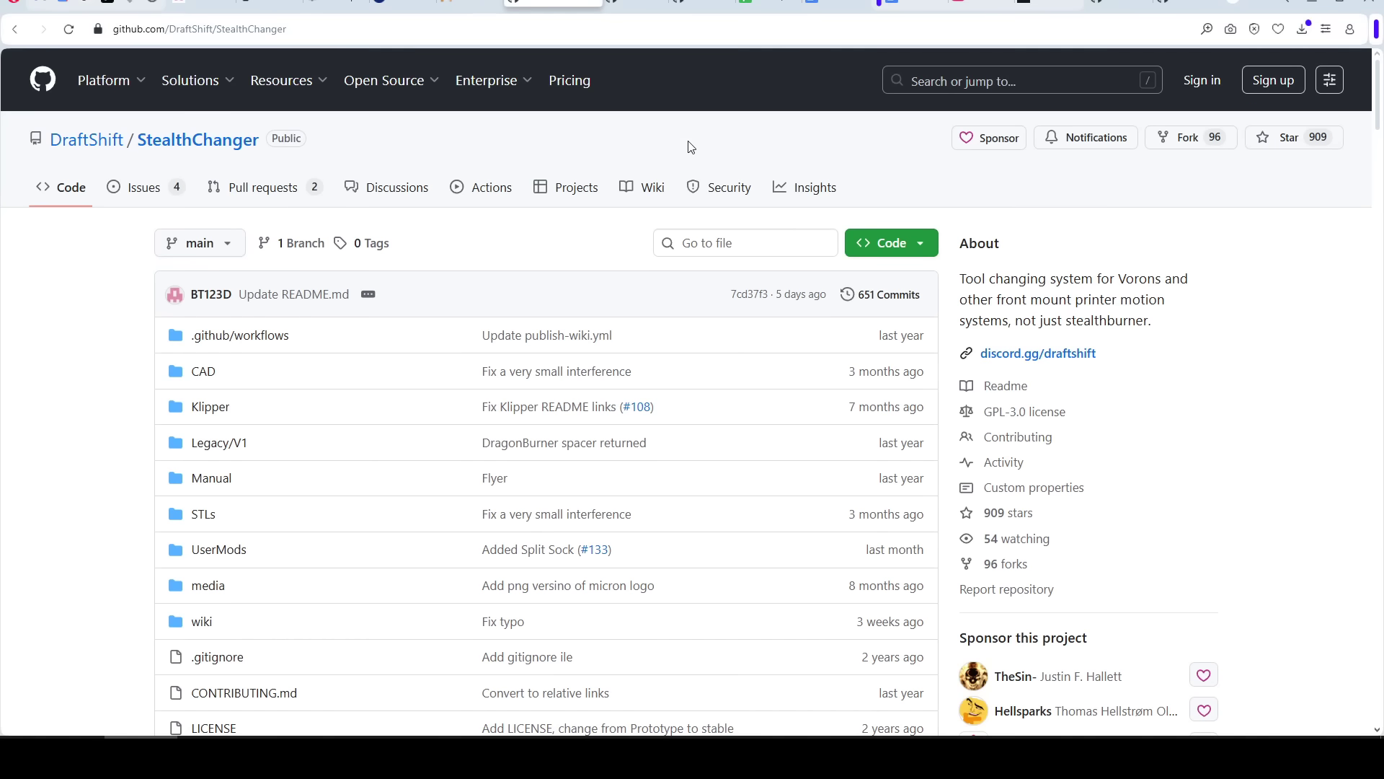
# Go to the StealthChanger wiki and read its Checklist page of setup steps.
pyautogui.click(666, 186)
pyautogui.scroll(-3, 1279, 258)
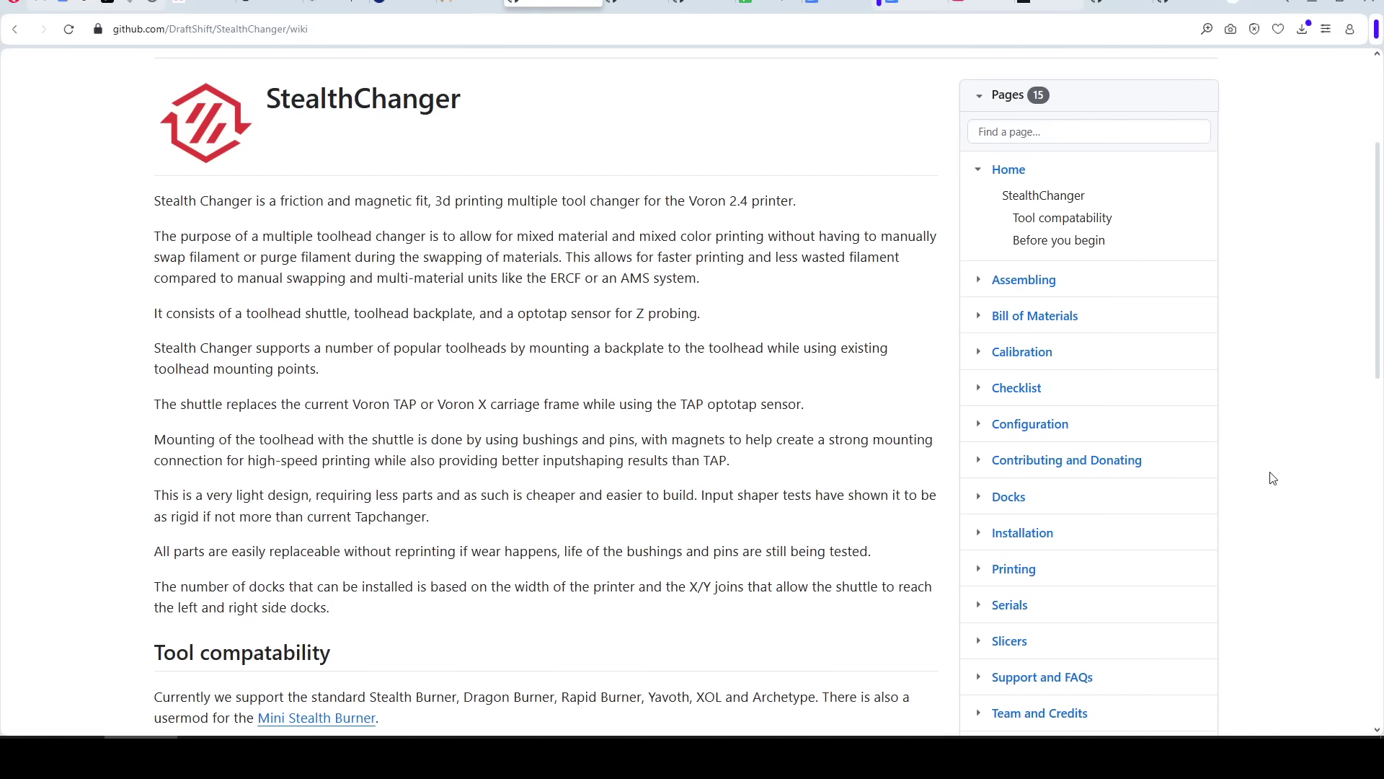
pyautogui.click(1016, 387)
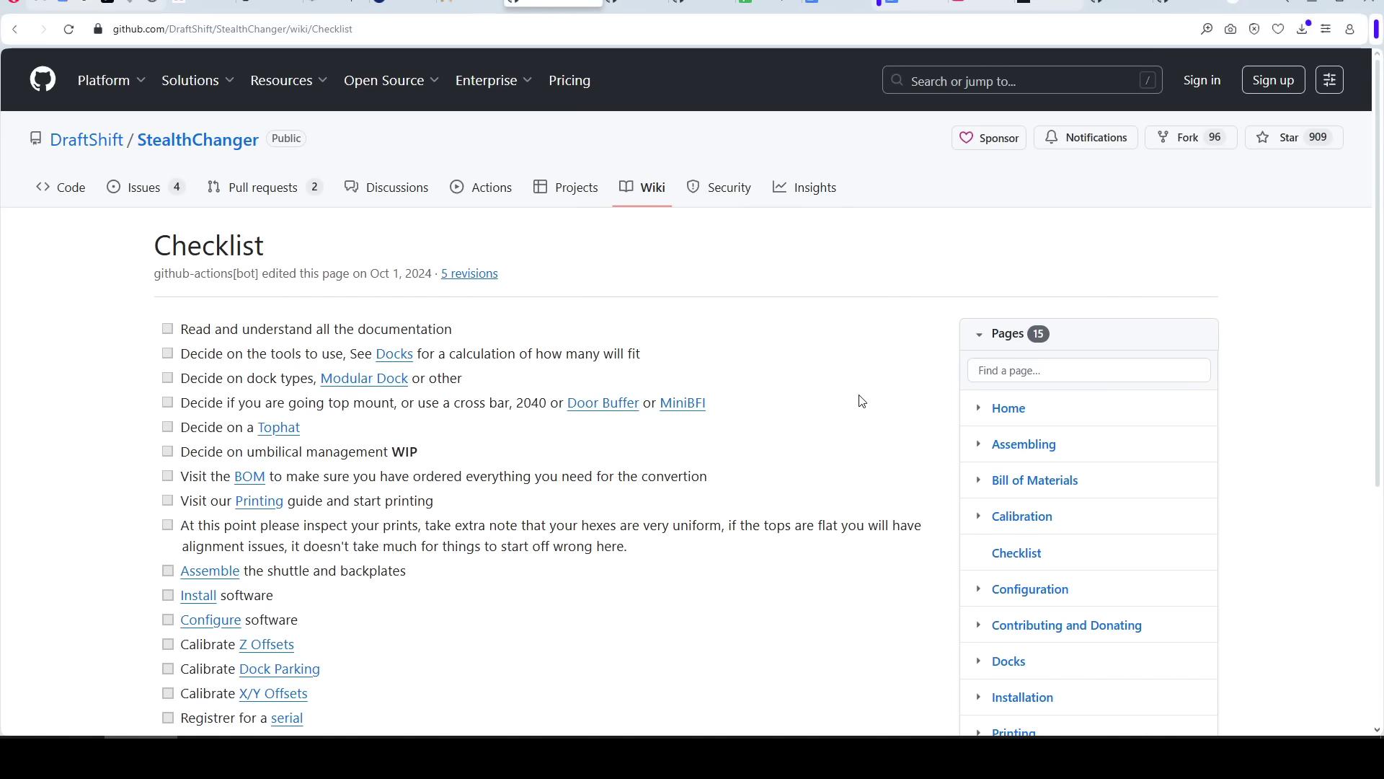
pyautogui.scroll(-1, 861, 400)
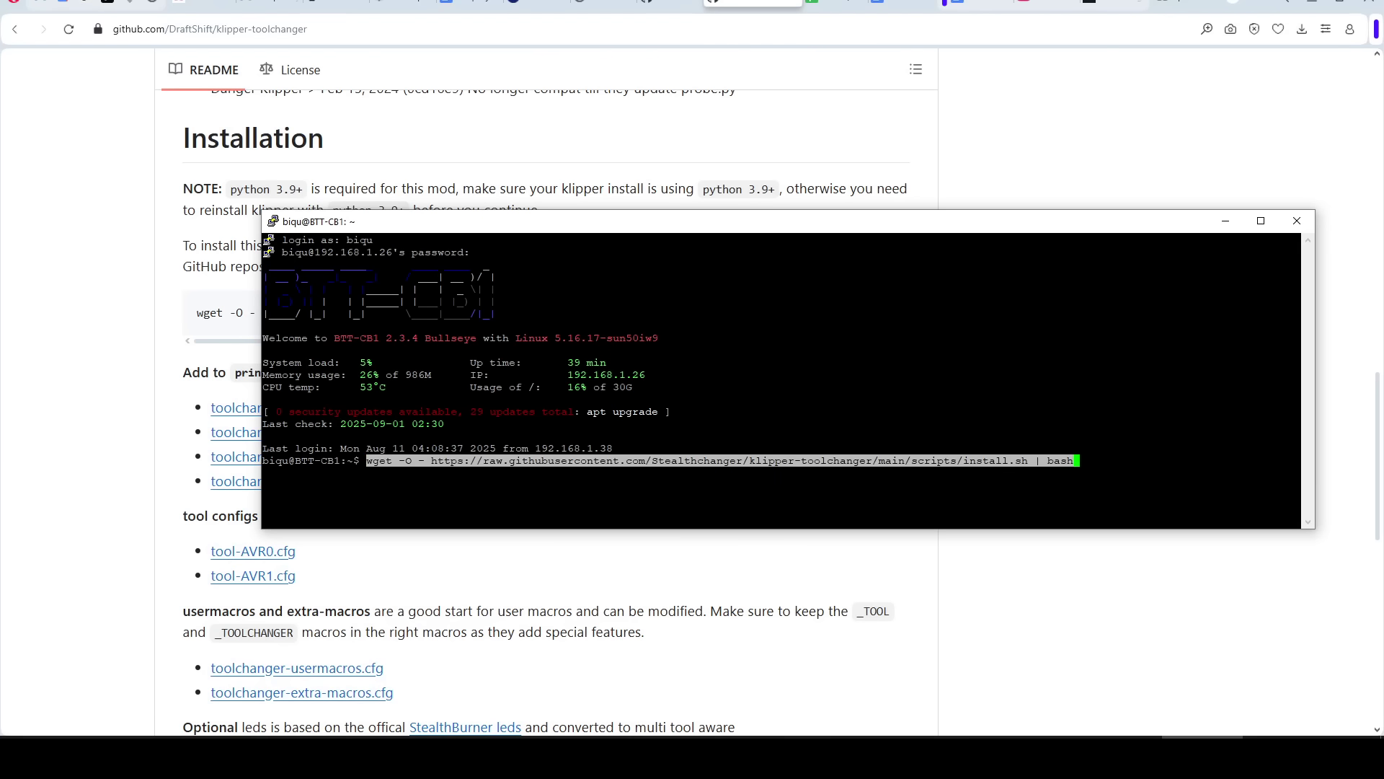
# Run the pasted wget install.sh command for klipper-toolchanger on the BTT-CB1 host.
pyautogui.press('Return')
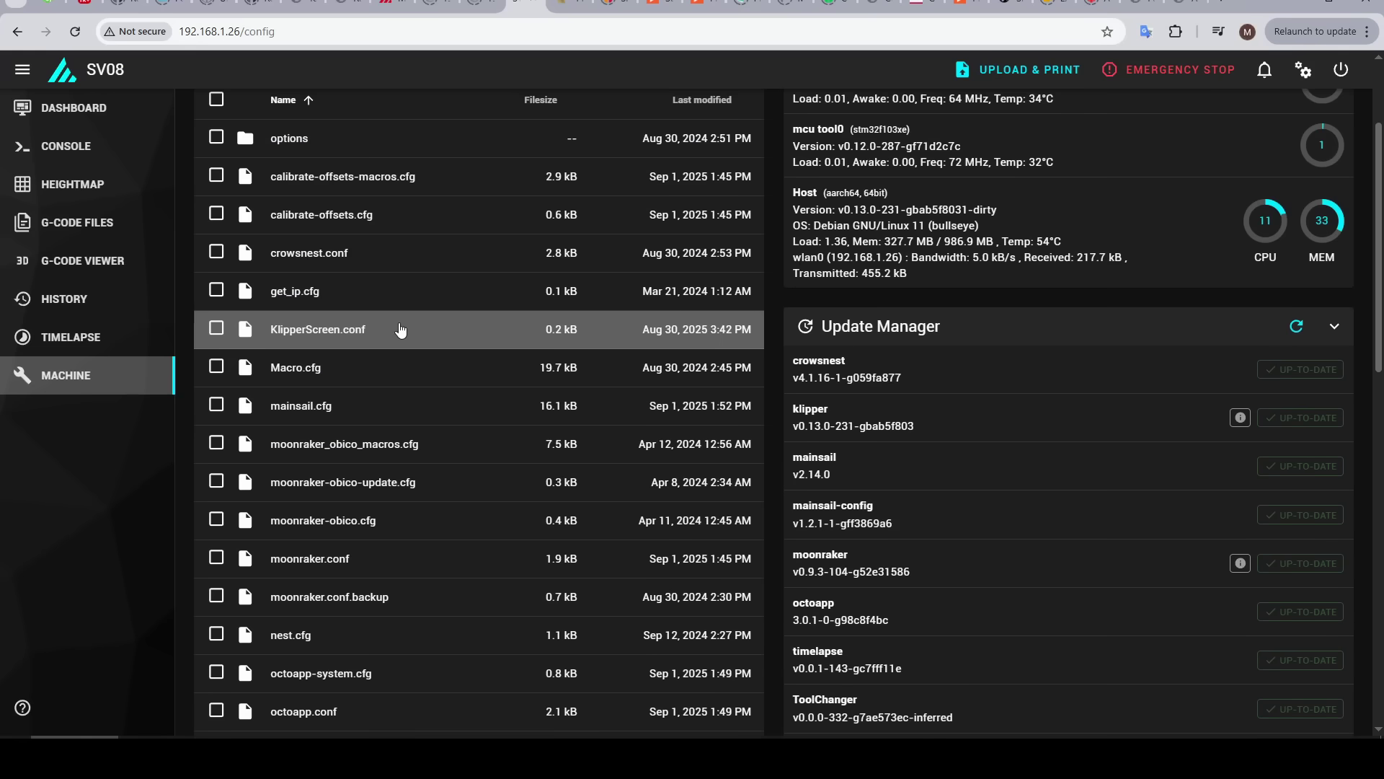
# Set the extruder rotation_distance in tool-AVR0.cfg to 16.
pyautogui.scroll(-5, 396, 325)
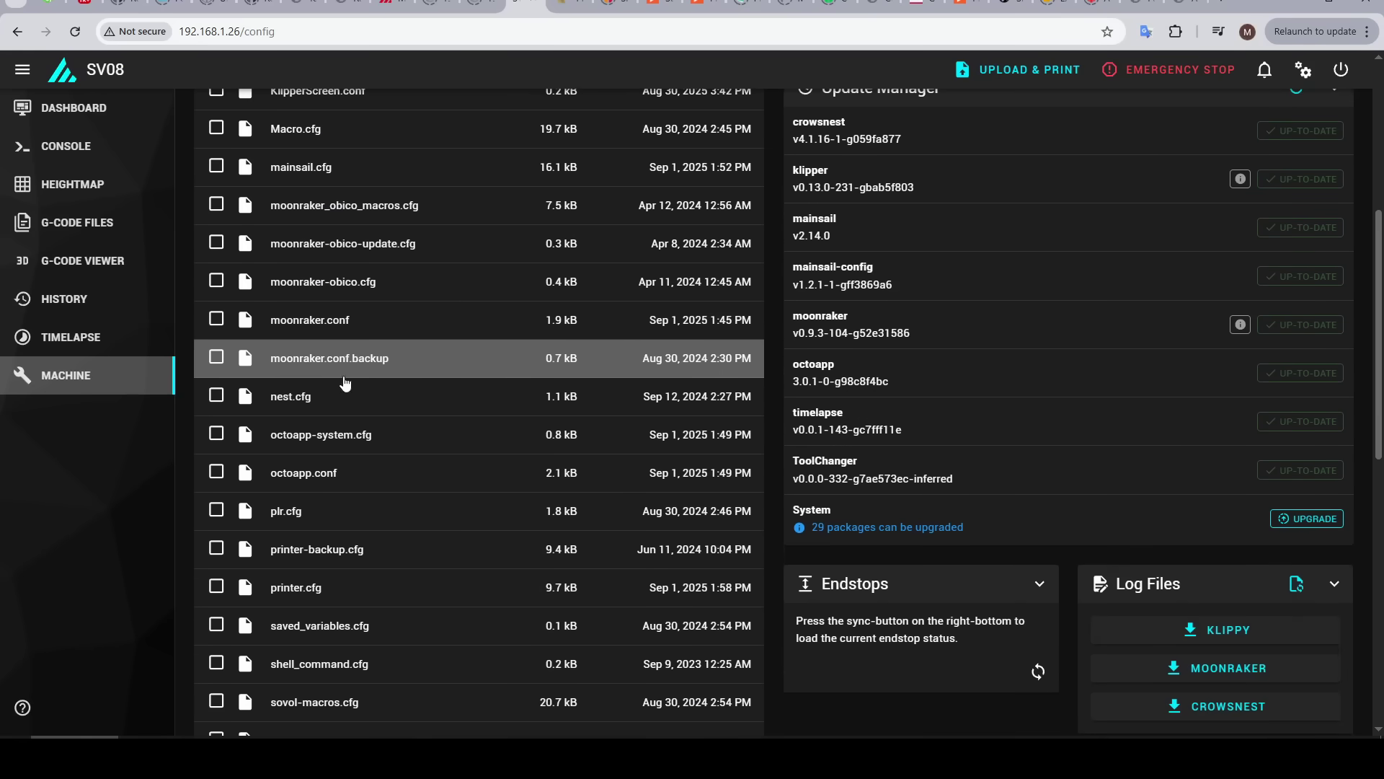
pyautogui.scroll(-4, 361, 378)
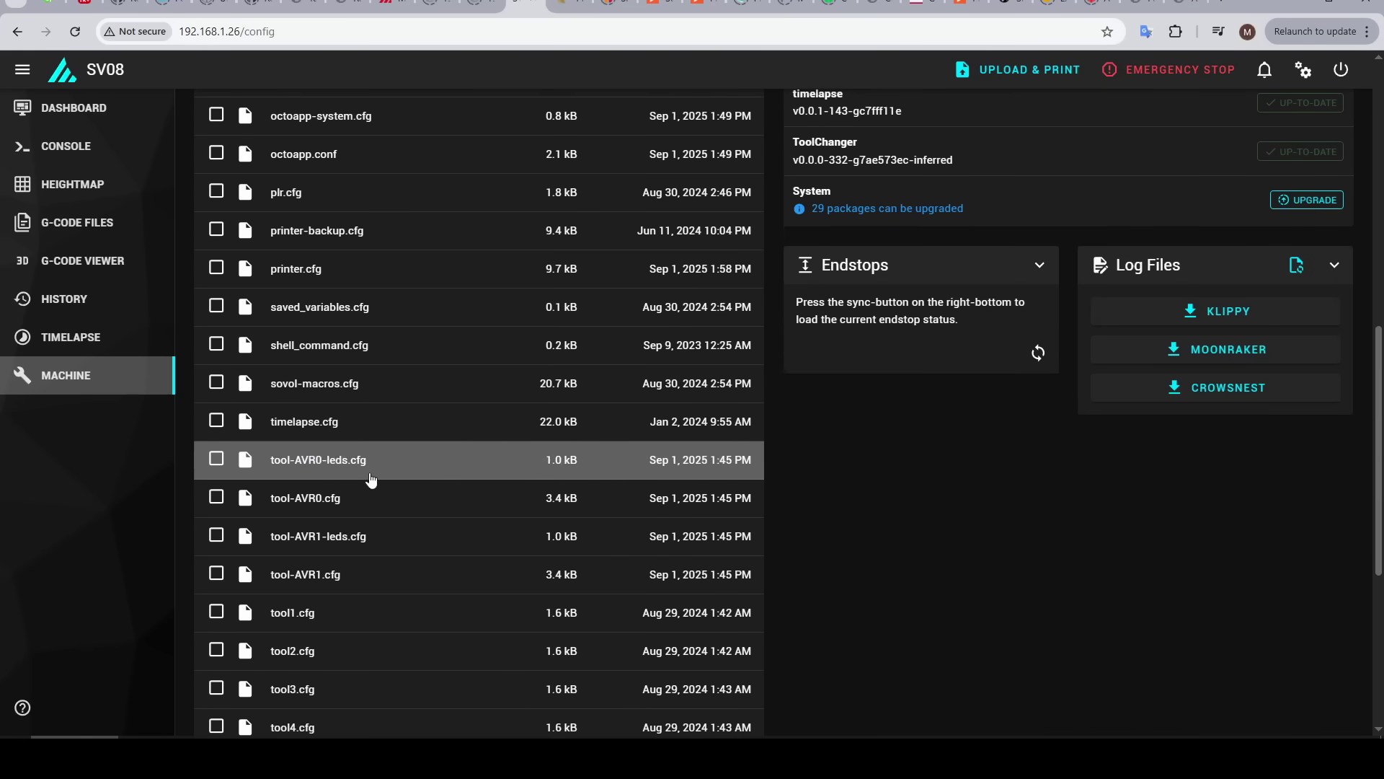
pyautogui.click(373, 497)
pyautogui.scroll(-2, 374, 577)
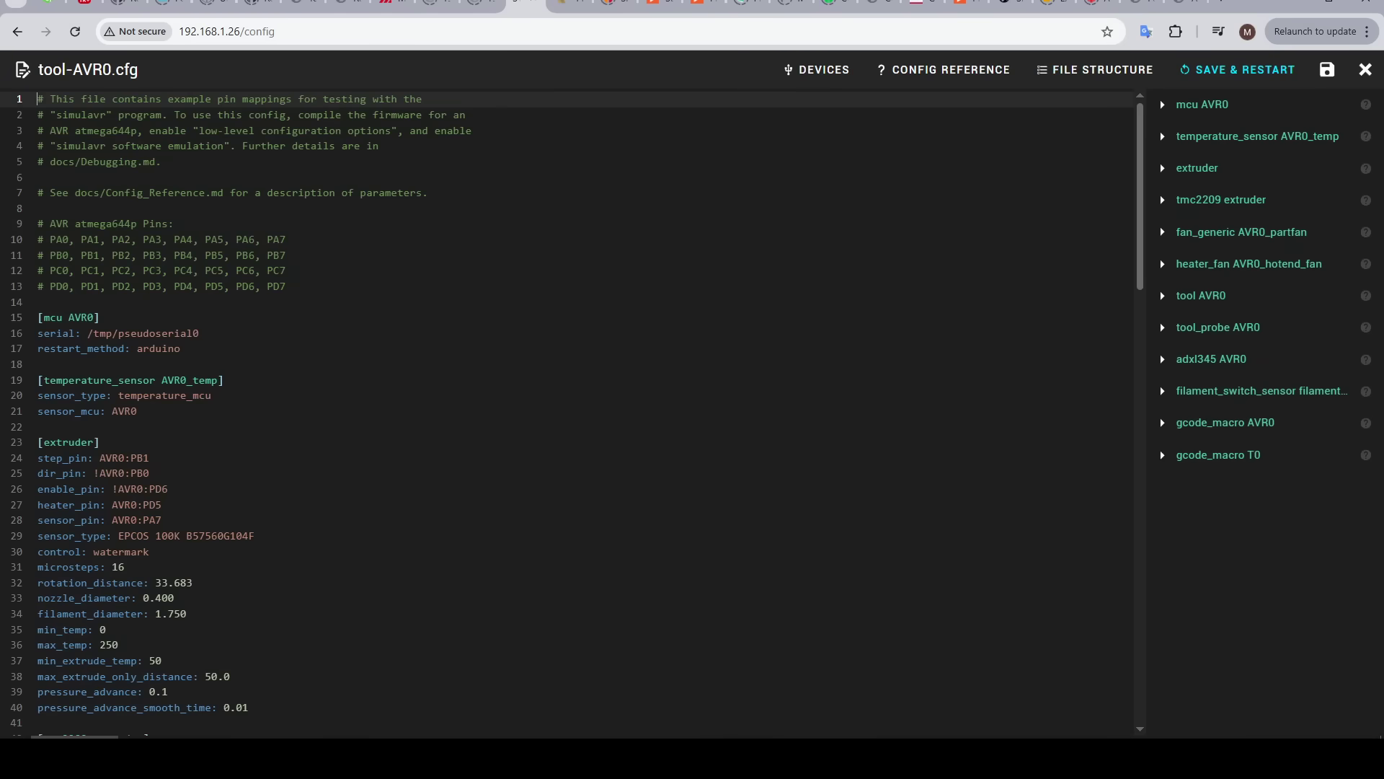
pyautogui.scroll(-10, 340, 377)
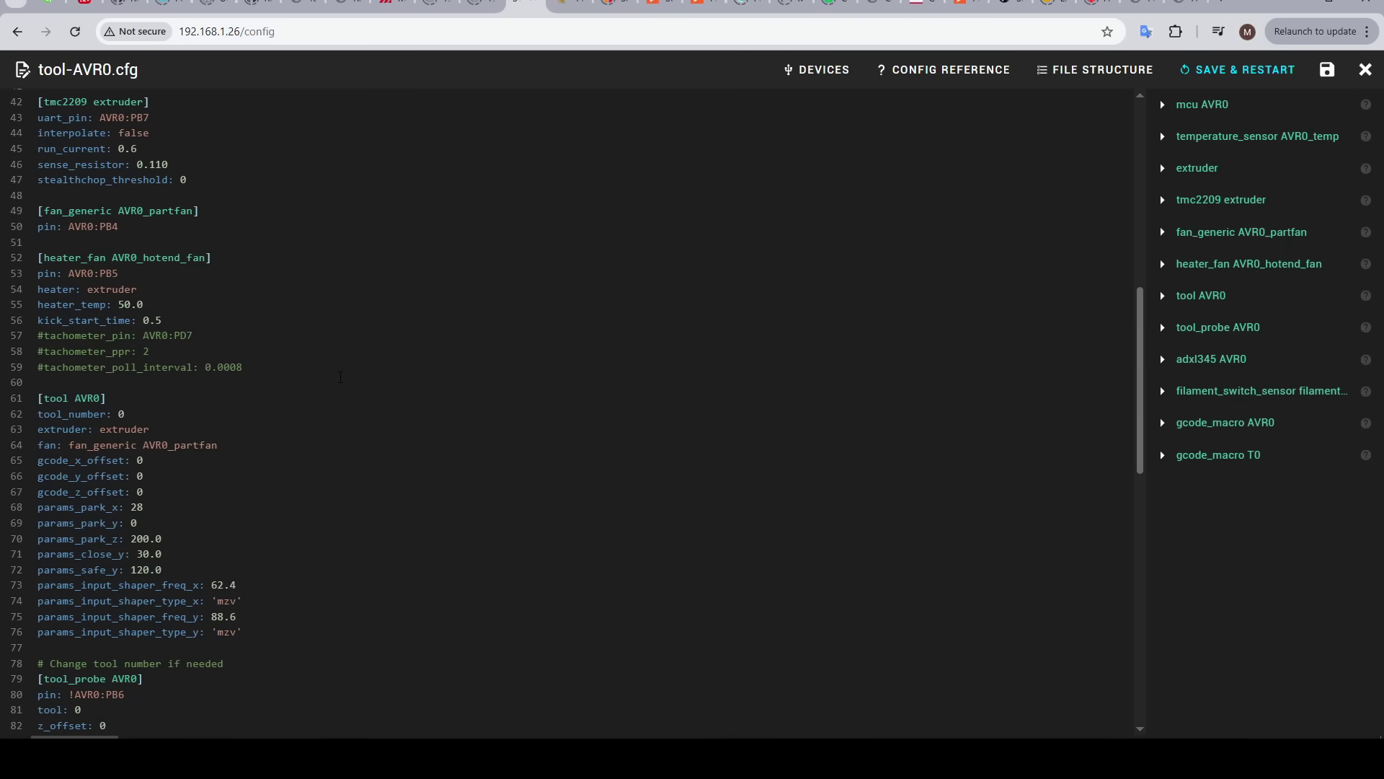
pyautogui.scroll(-3, 340, 377)
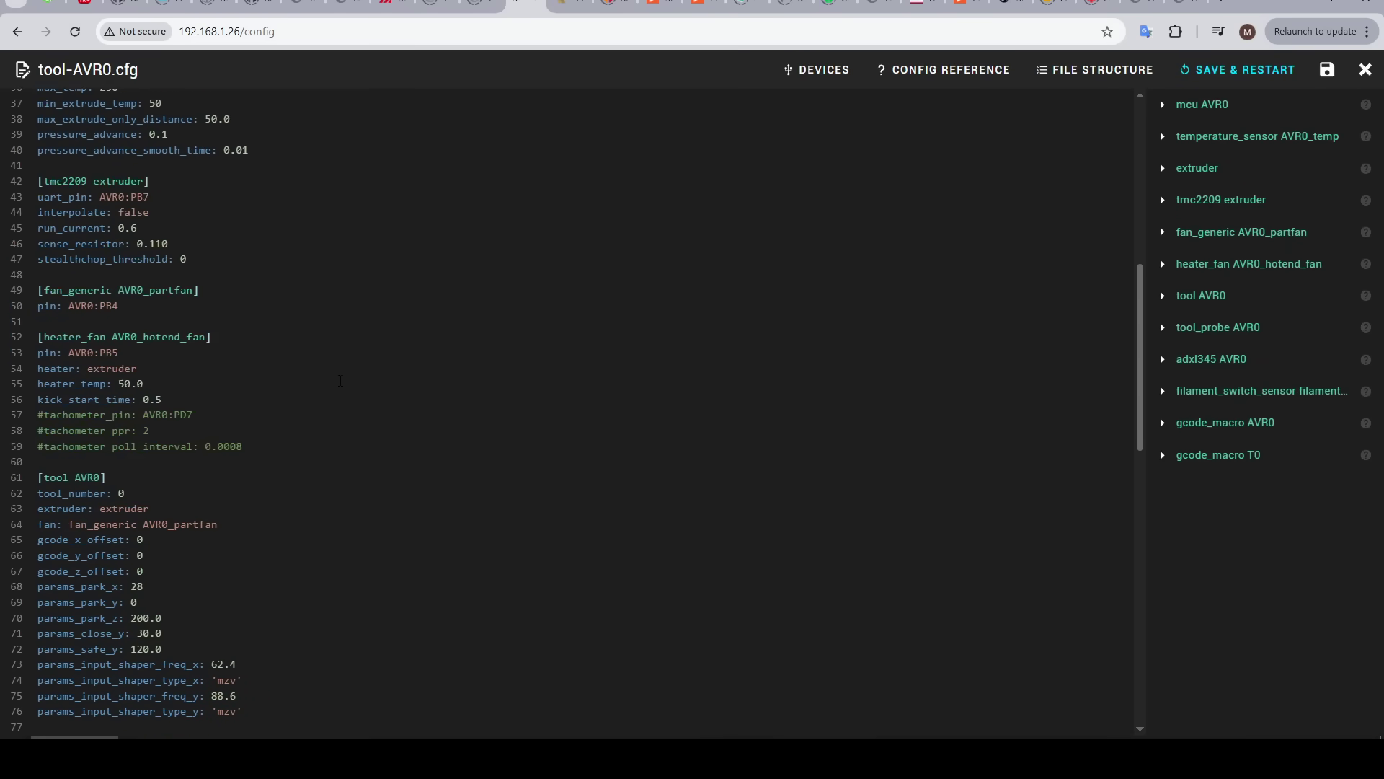
pyautogui.scroll(8, 340, 381)
pyautogui.click(1365, 69)
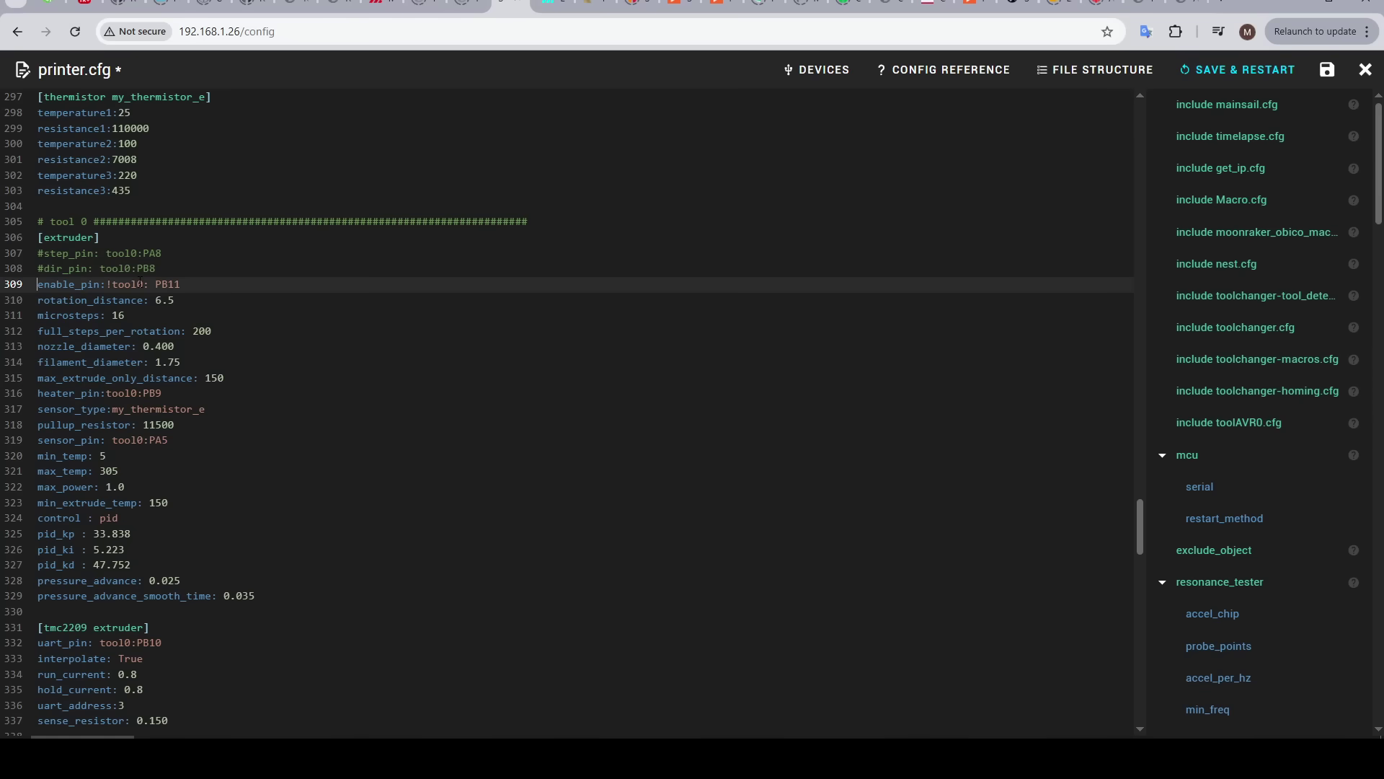
pyautogui.click(551, 14)
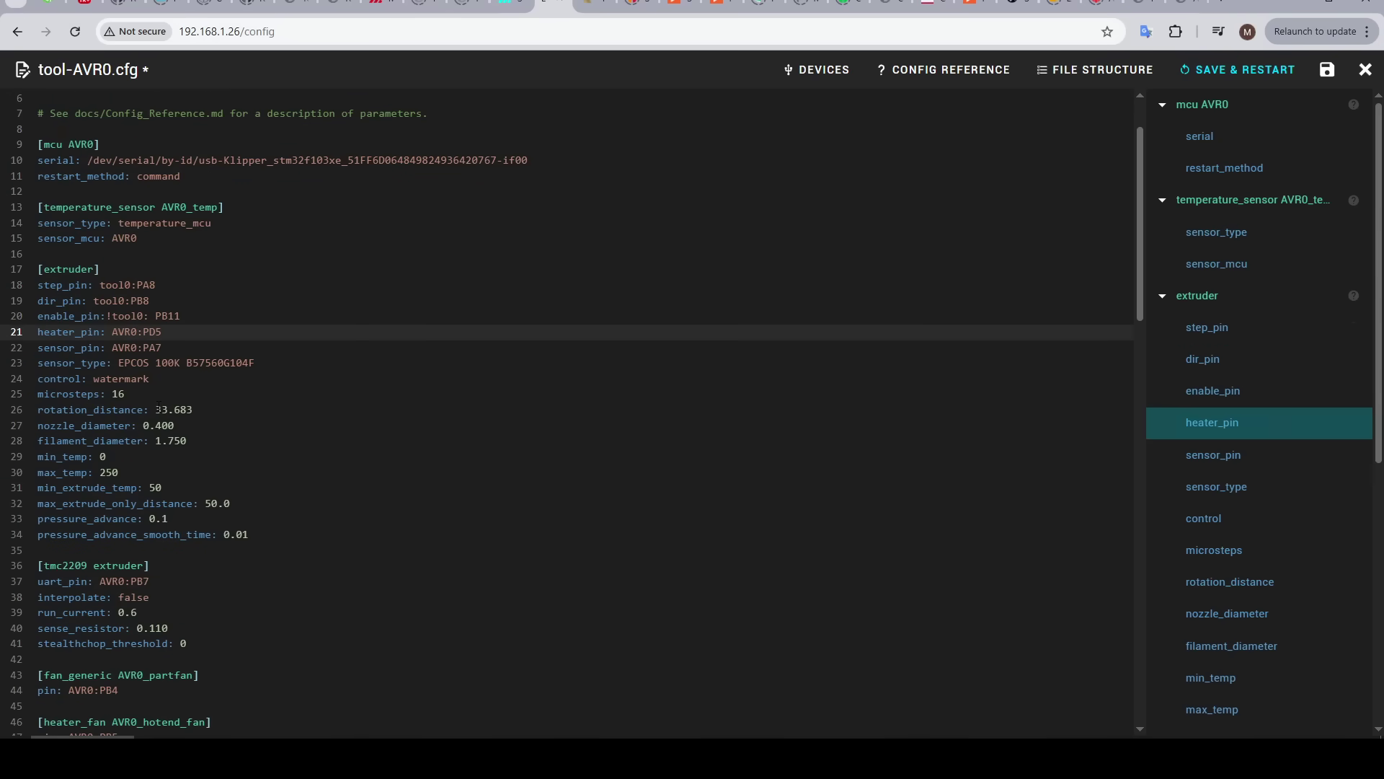
pyautogui.moveTo(156, 409); pyautogui.dragTo(173, 410)
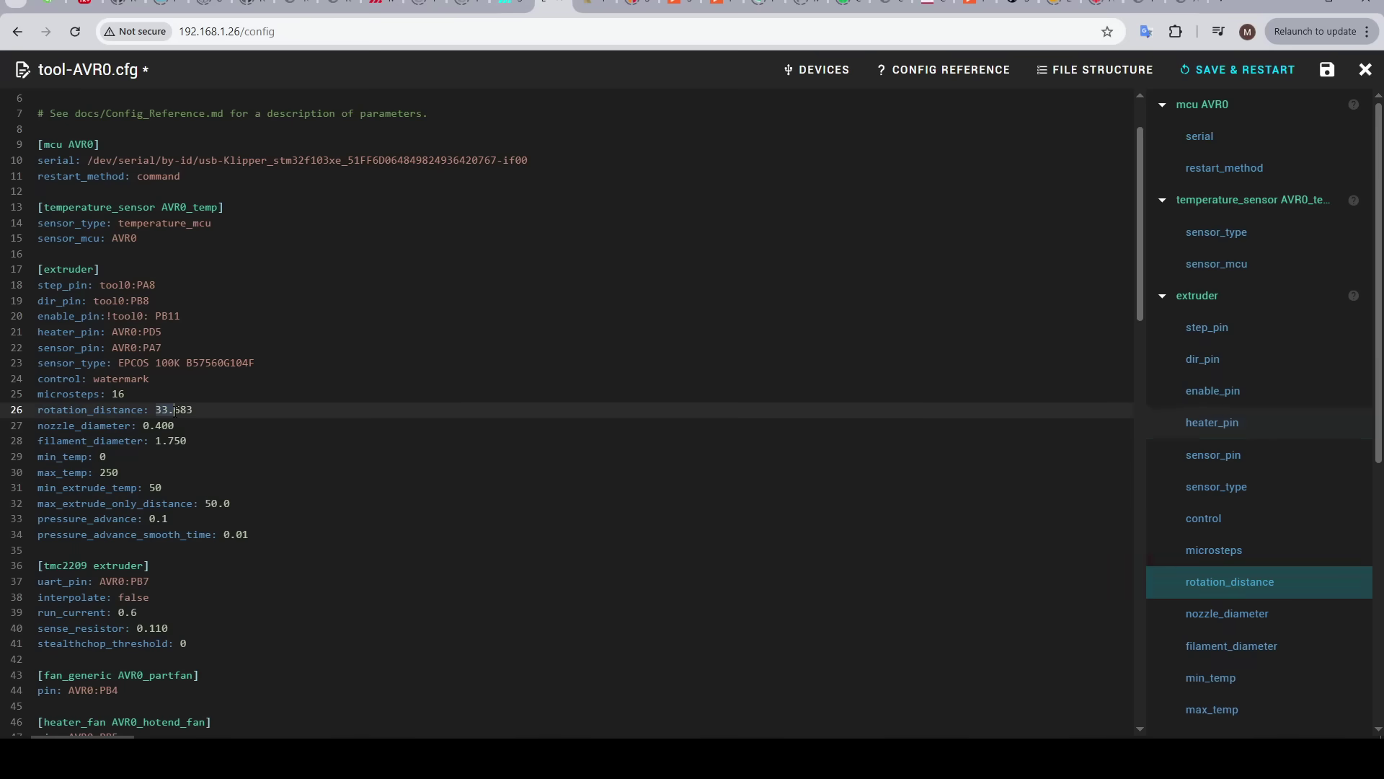
pyautogui.write('16')
# Comment out the old rotation_distance: 6.5 line in printer.cfg with #.
pyautogui.click(481, 14)
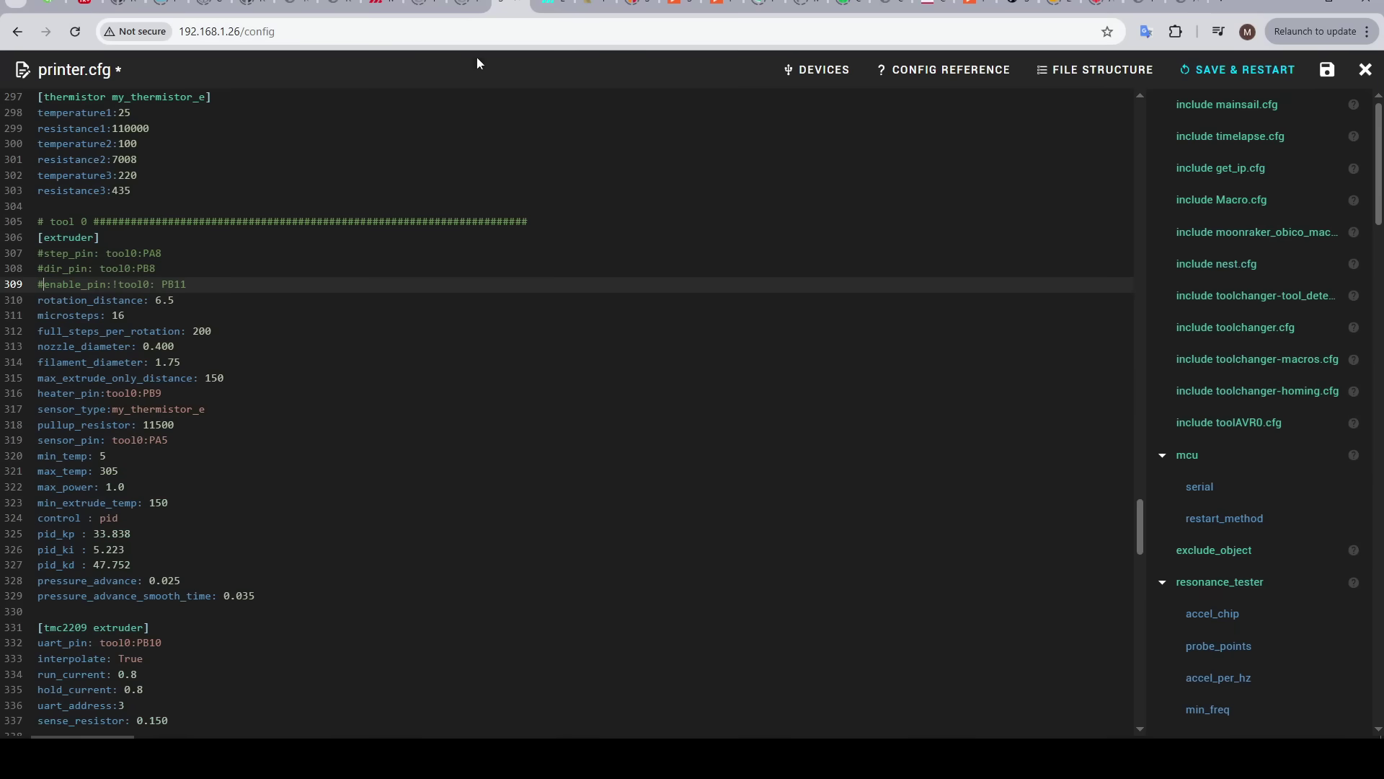
pyautogui.click(40, 300)
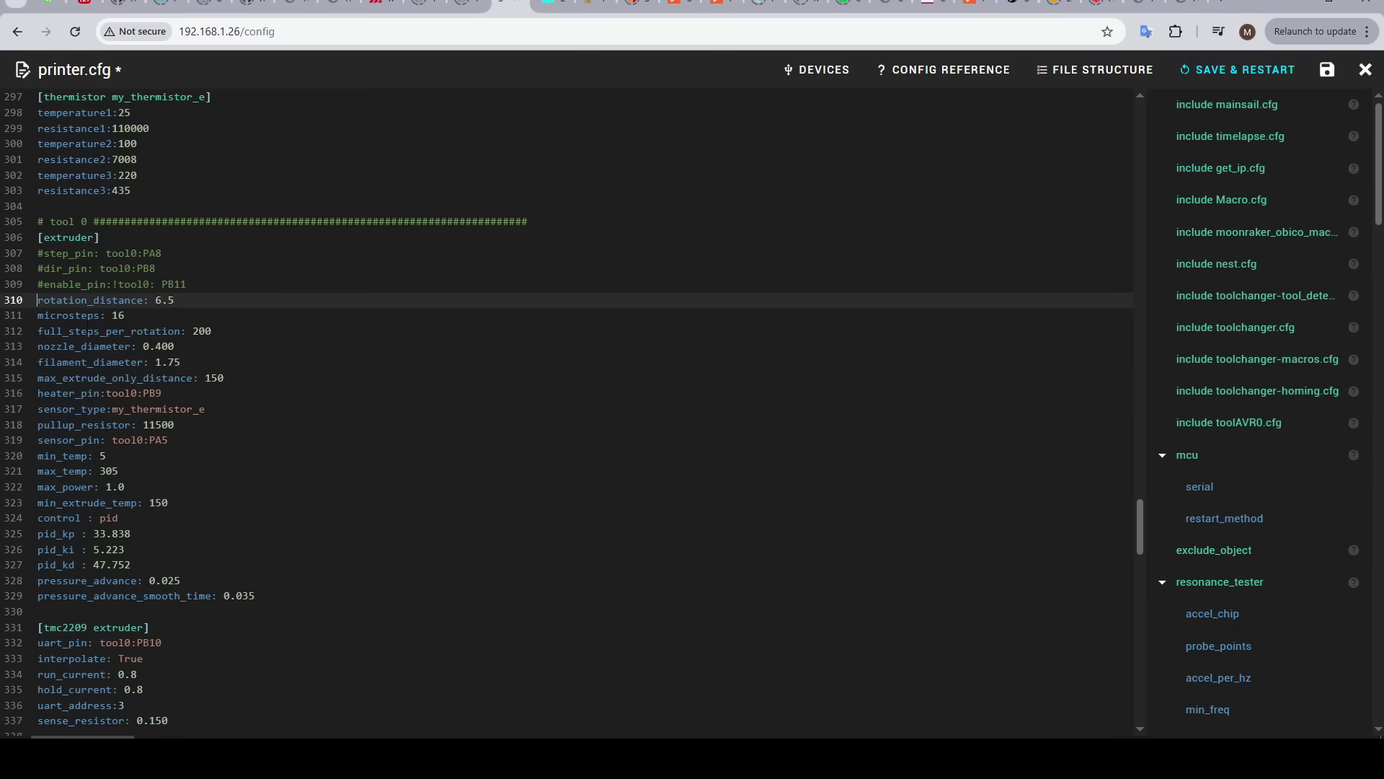
pyautogui.write('#')
pyautogui.click(548, 8)
pyautogui.hotkey('alt', 'Tab')
# Add an [include toolchanger.cfg] line to printer.cfg, copying the name from the README.
pyautogui.moveTo(308, 354); pyautogui.dragTo(214, 353)
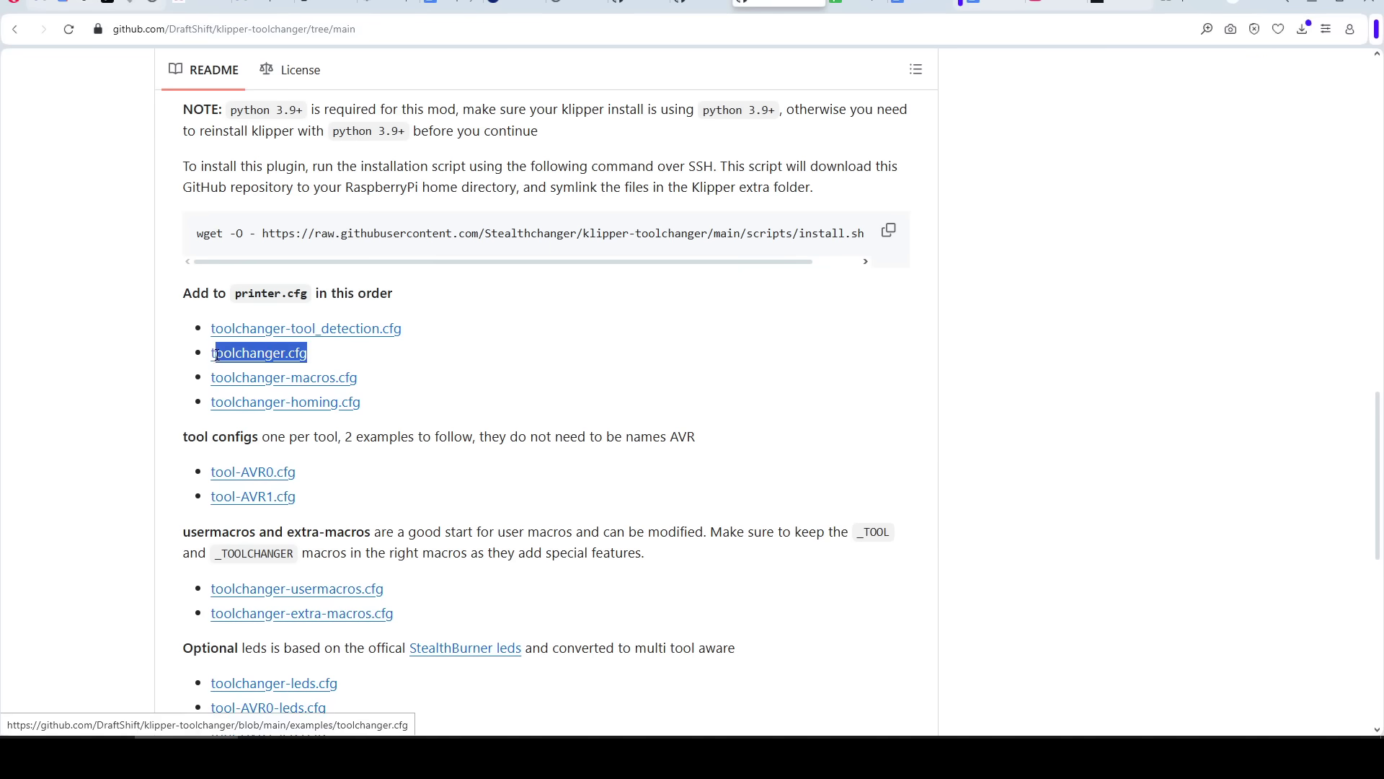
pyautogui.hotkey('alt', 'Tab')
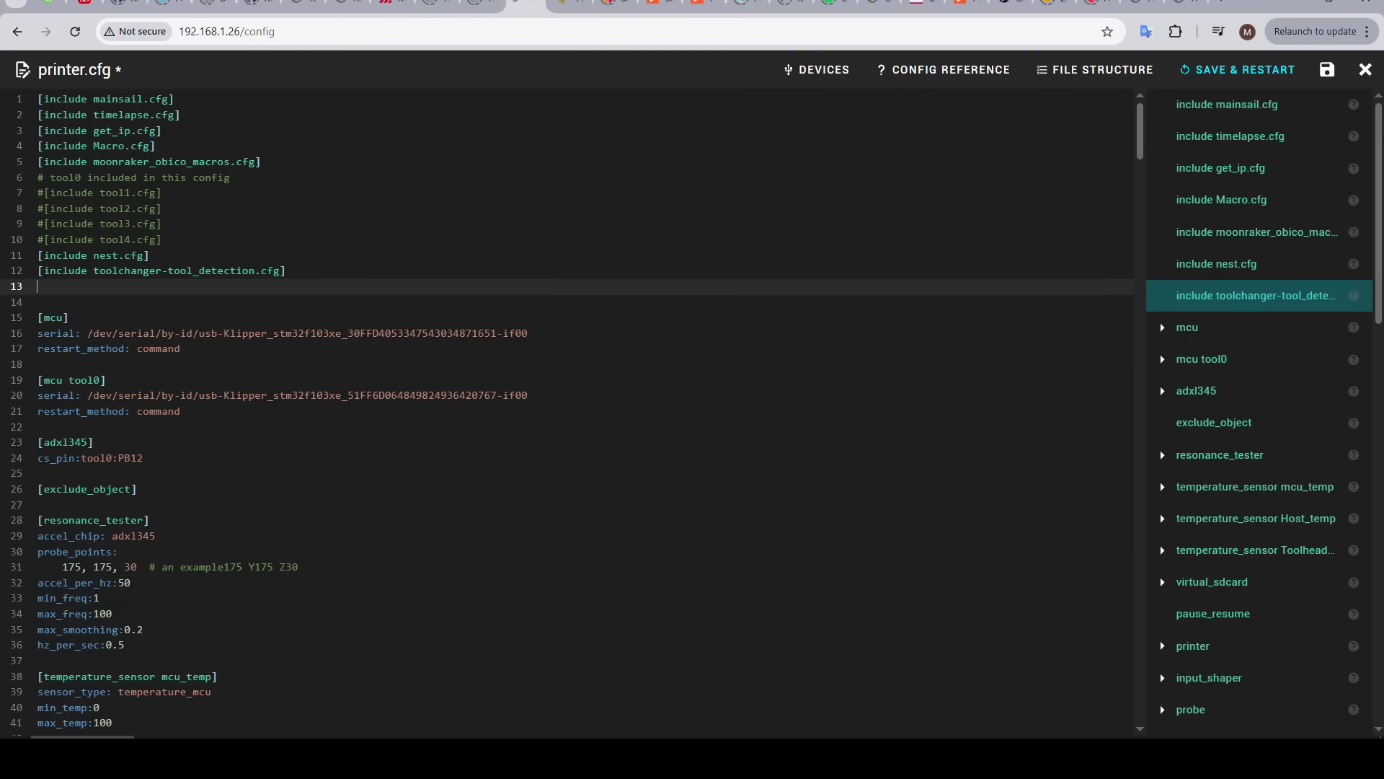
pyautogui.write('[inc')
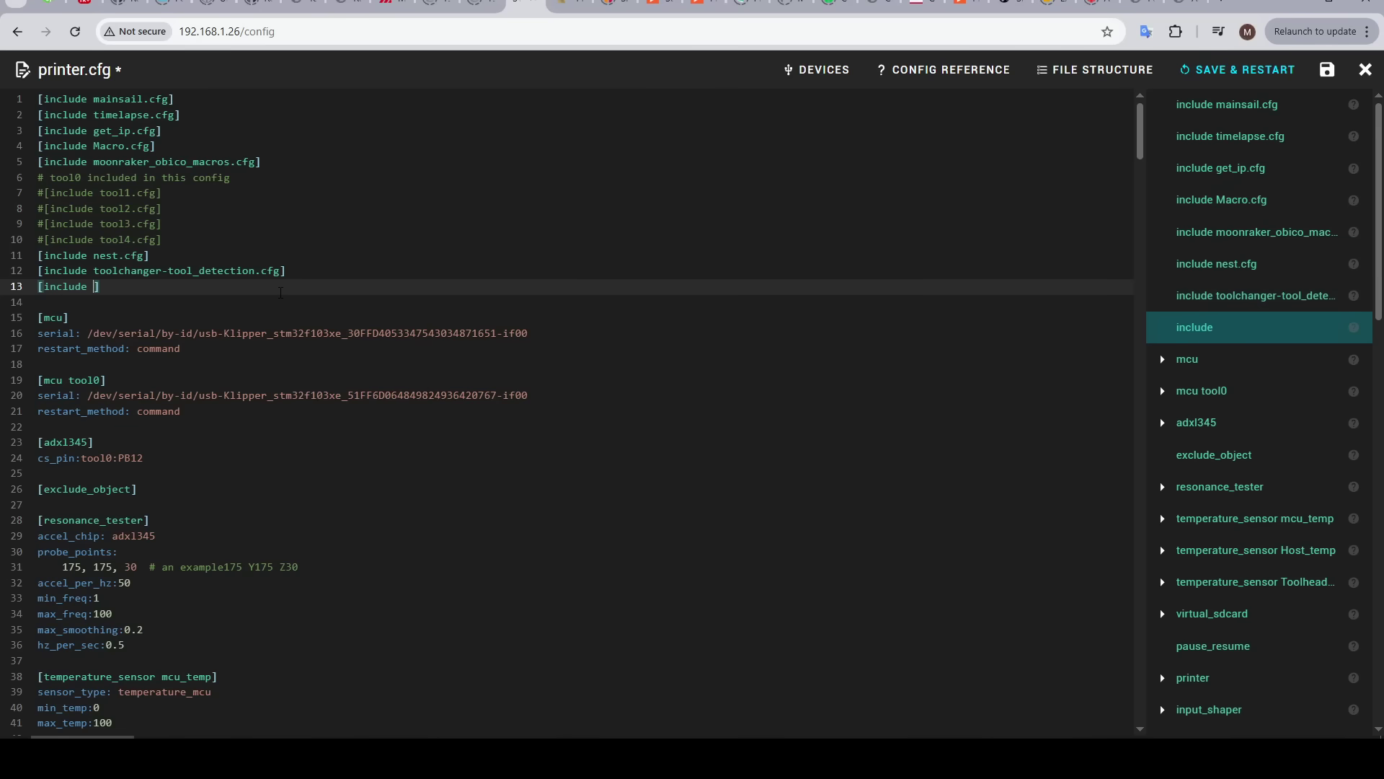
pyautogui.write('lude')
pyautogui.write('toolchanger.cfg')
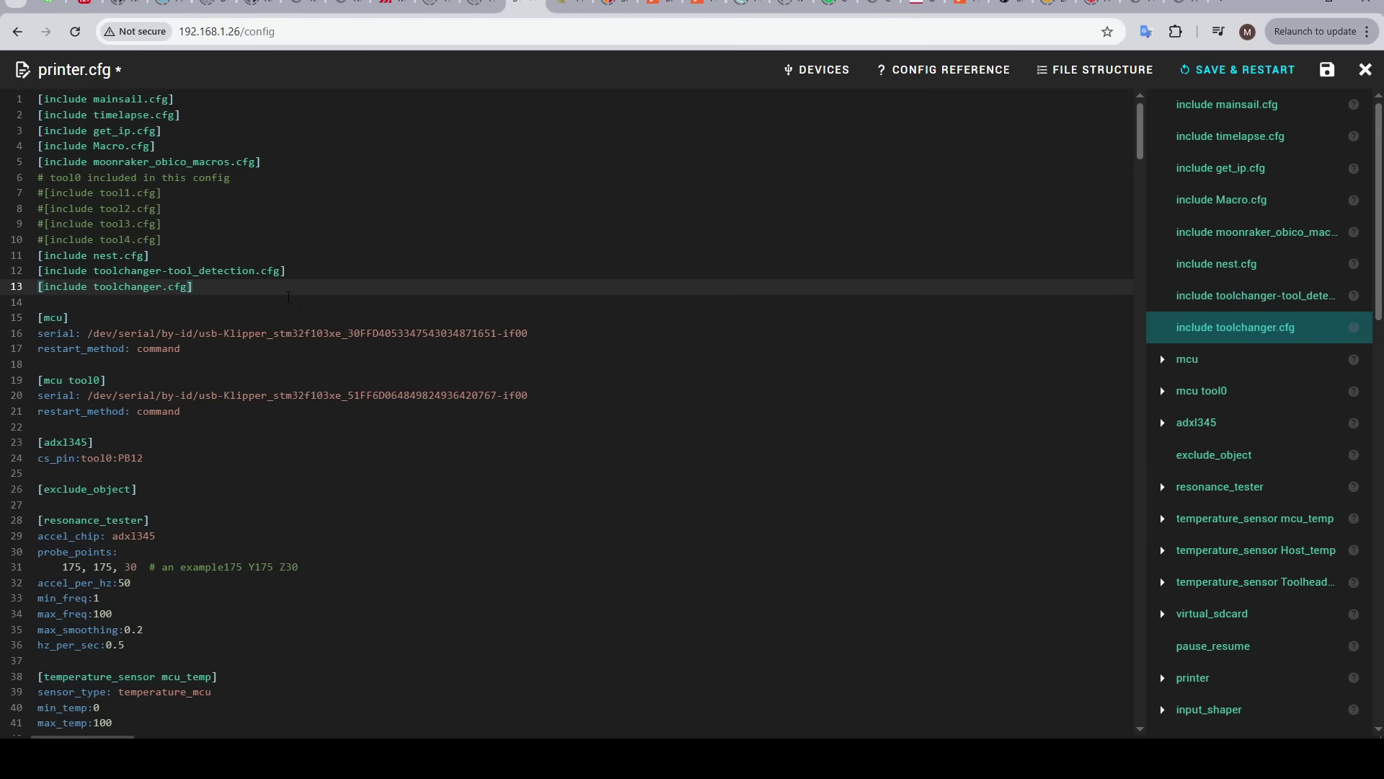
pyautogui.press('Return')
# Select the toolchanger-macros.cfg name in the README and the ZoffsetCalibration error message in Mainsail.
pyautogui.hotkey('alt', 'Tab')
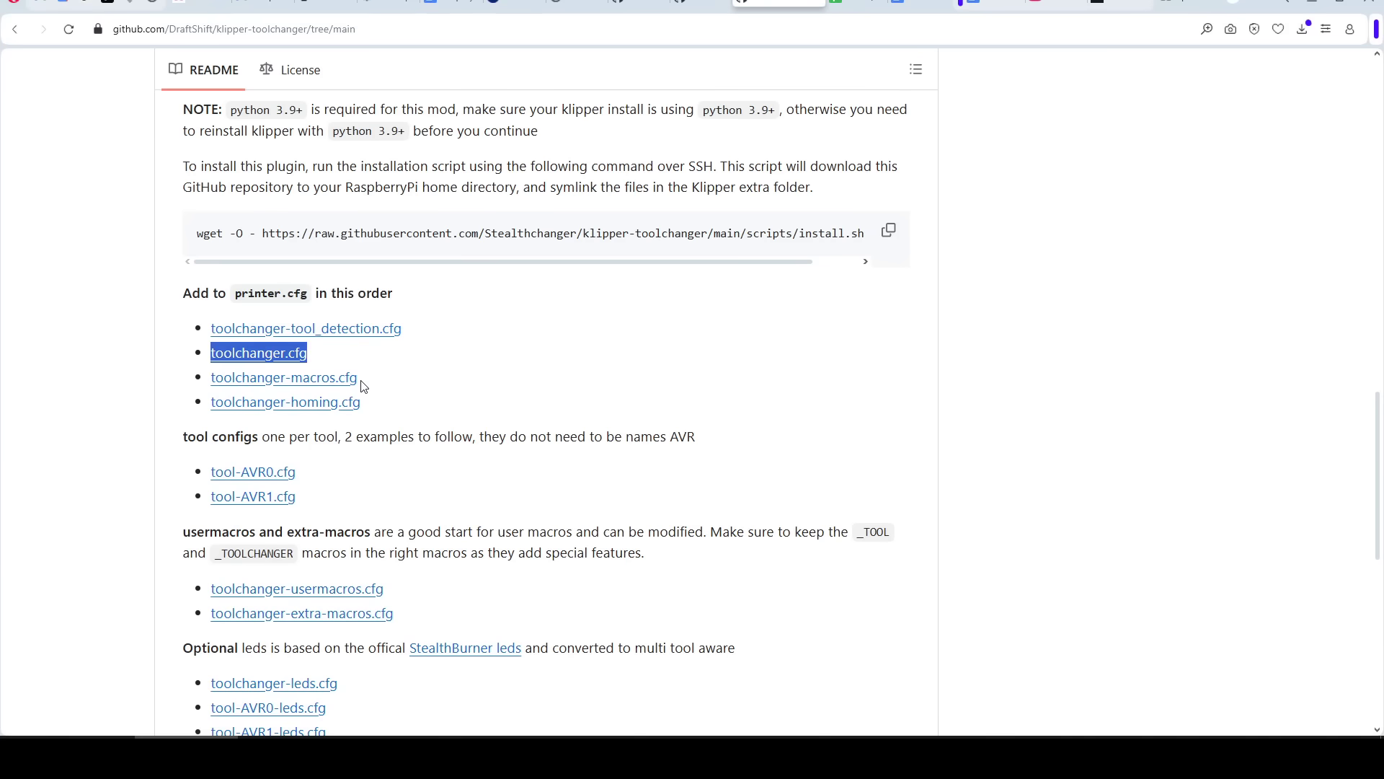
pyautogui.moveTo(363, 382); pyautogui.dragTo(210, 378)
pyautogui.hotkey('alt', 'Tab')
pyautogui.moveTo(799, 158); pyautogui.dragTo(1296, 156)
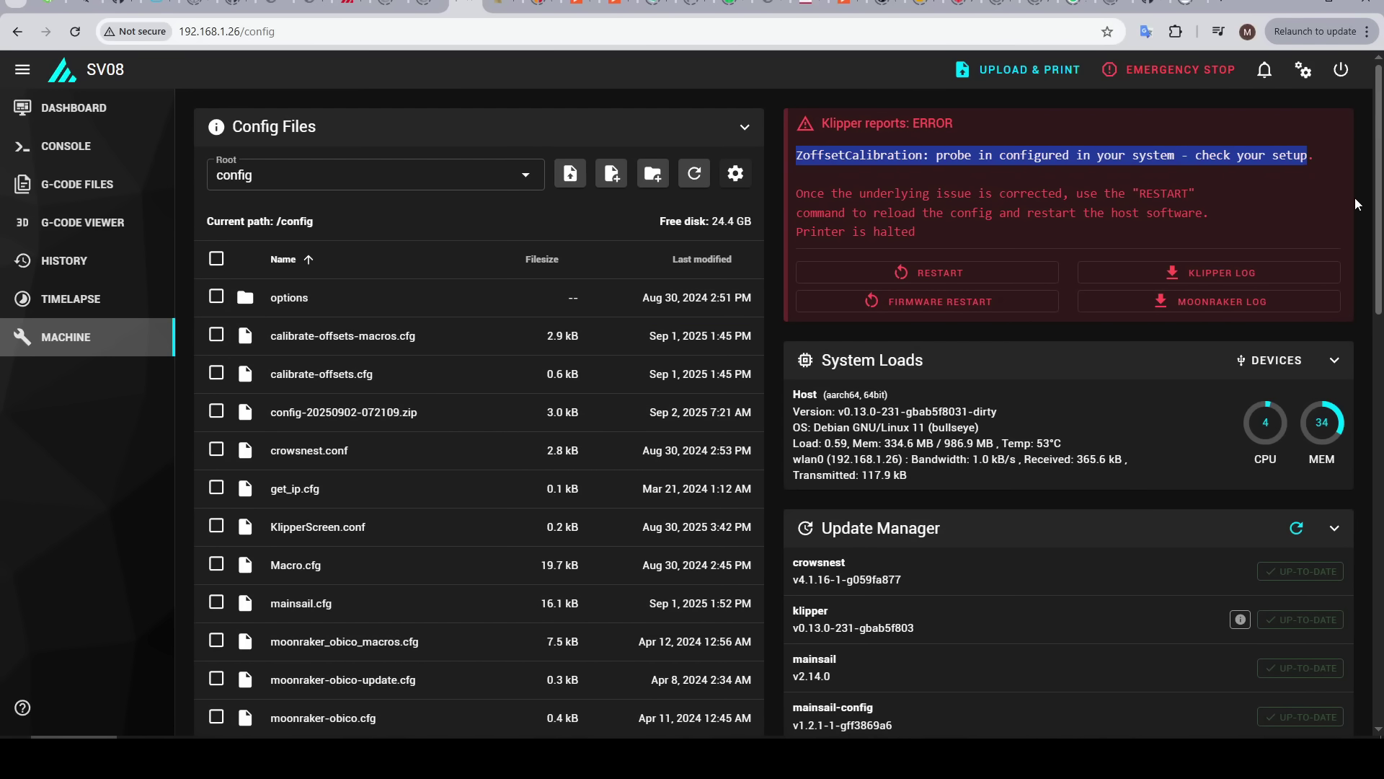
pyautogui.hotkey('alt', 'Tab')
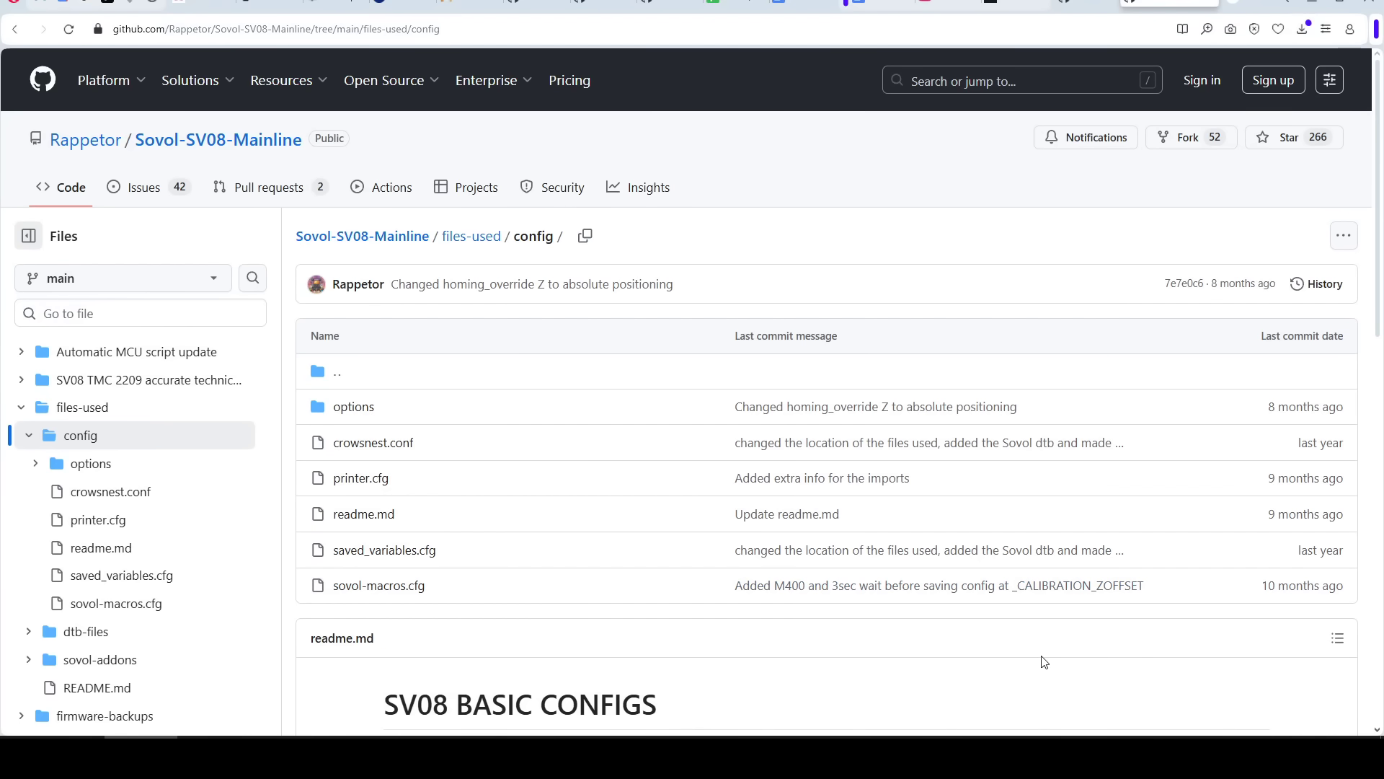
# Scroll through the SV08 BASIC CONFIGS notes, then return to the klipper-toolchanger page.
pyautogui.scroll(-6, 1045, 661)
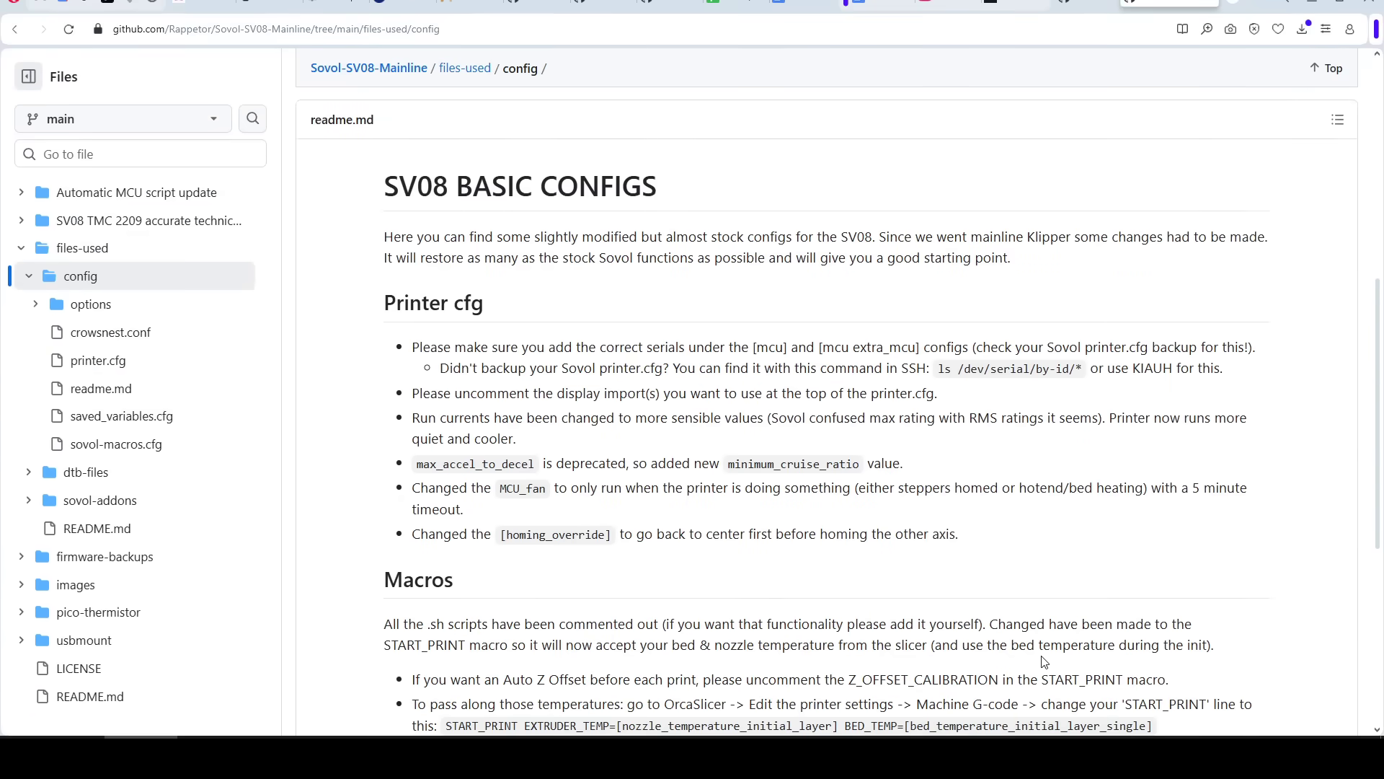
pyautogui.click(671, 6)
pyautogui.scroll(-3, 953, 264)
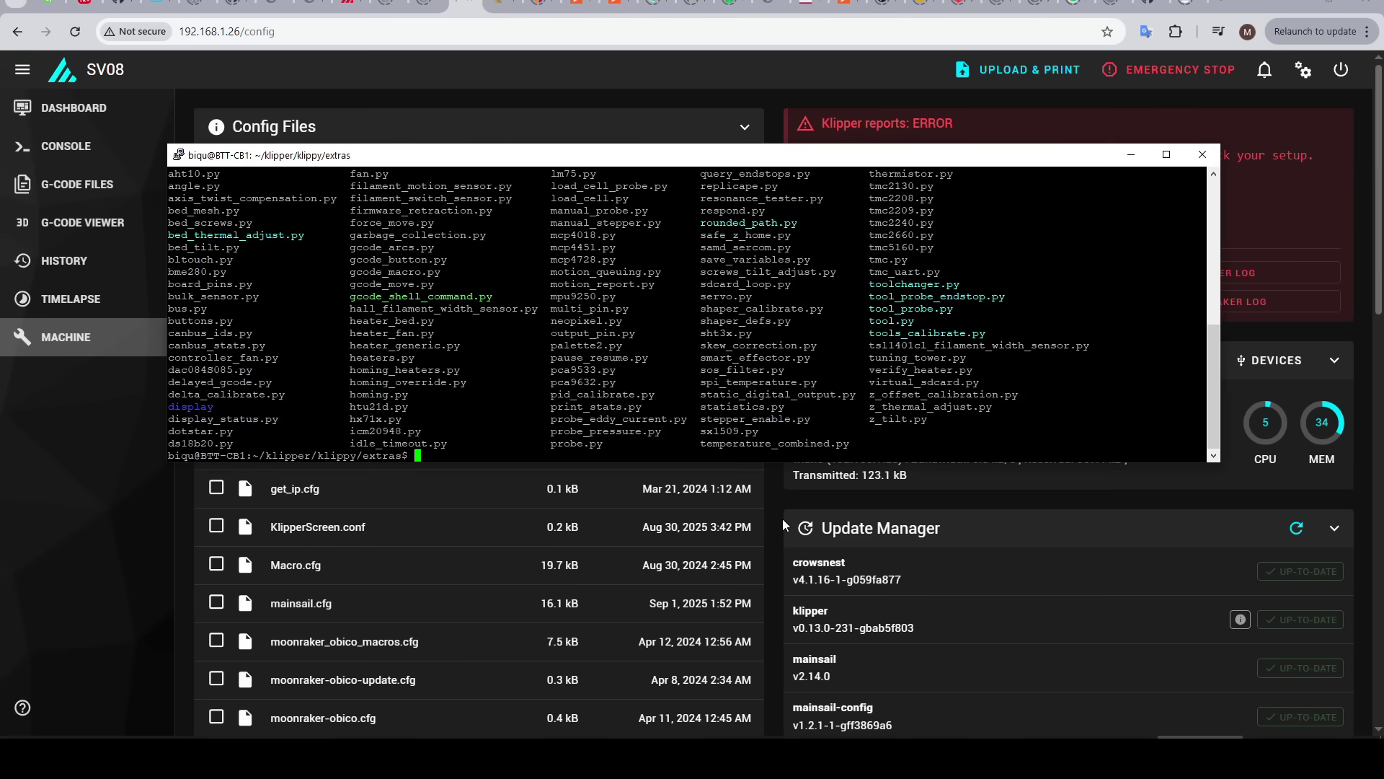
# Open z_offset_calibration.py in nano from Klipper's extras folder to check its probe requirement.
pyautogui.write('nano z_offset_calibration.py')
pyautogui.press('Return')
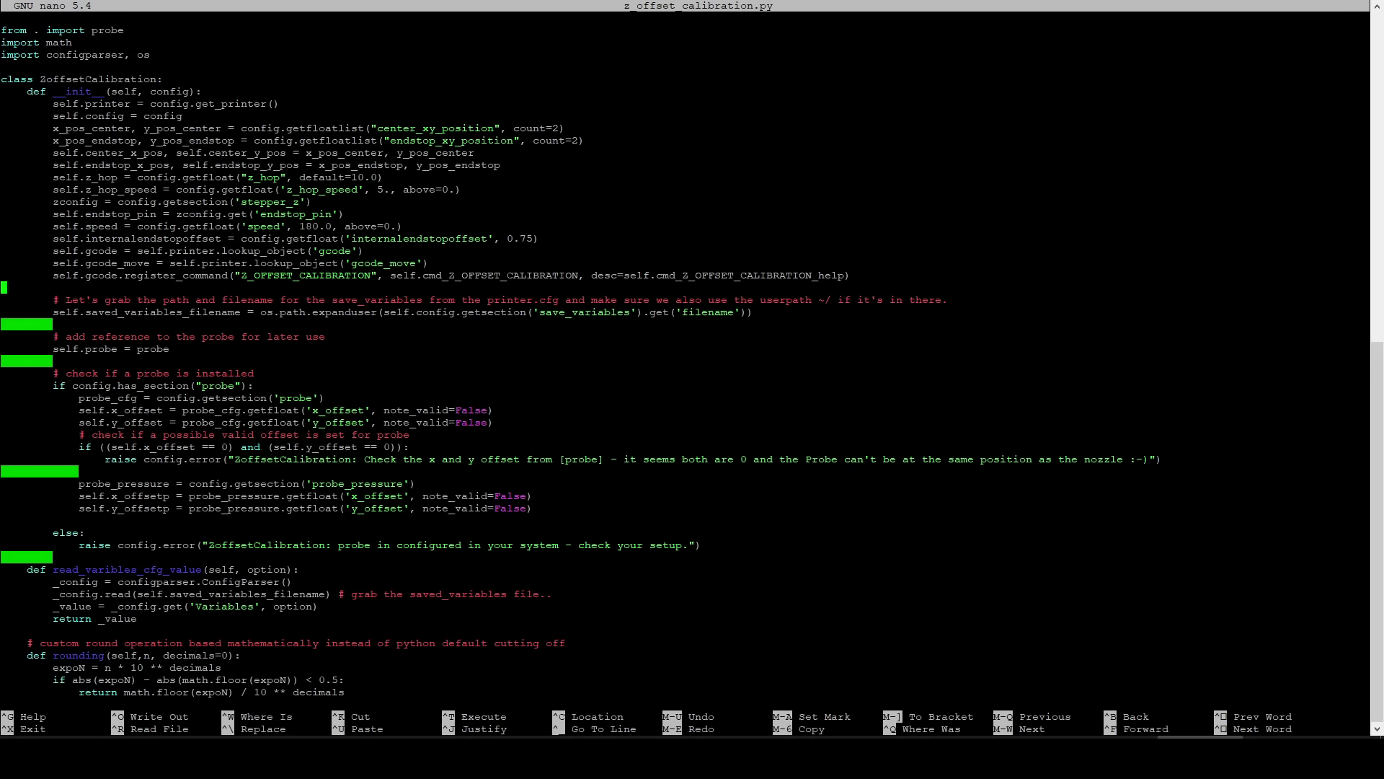
pyautogui.hotkey('alt', 'Tab')
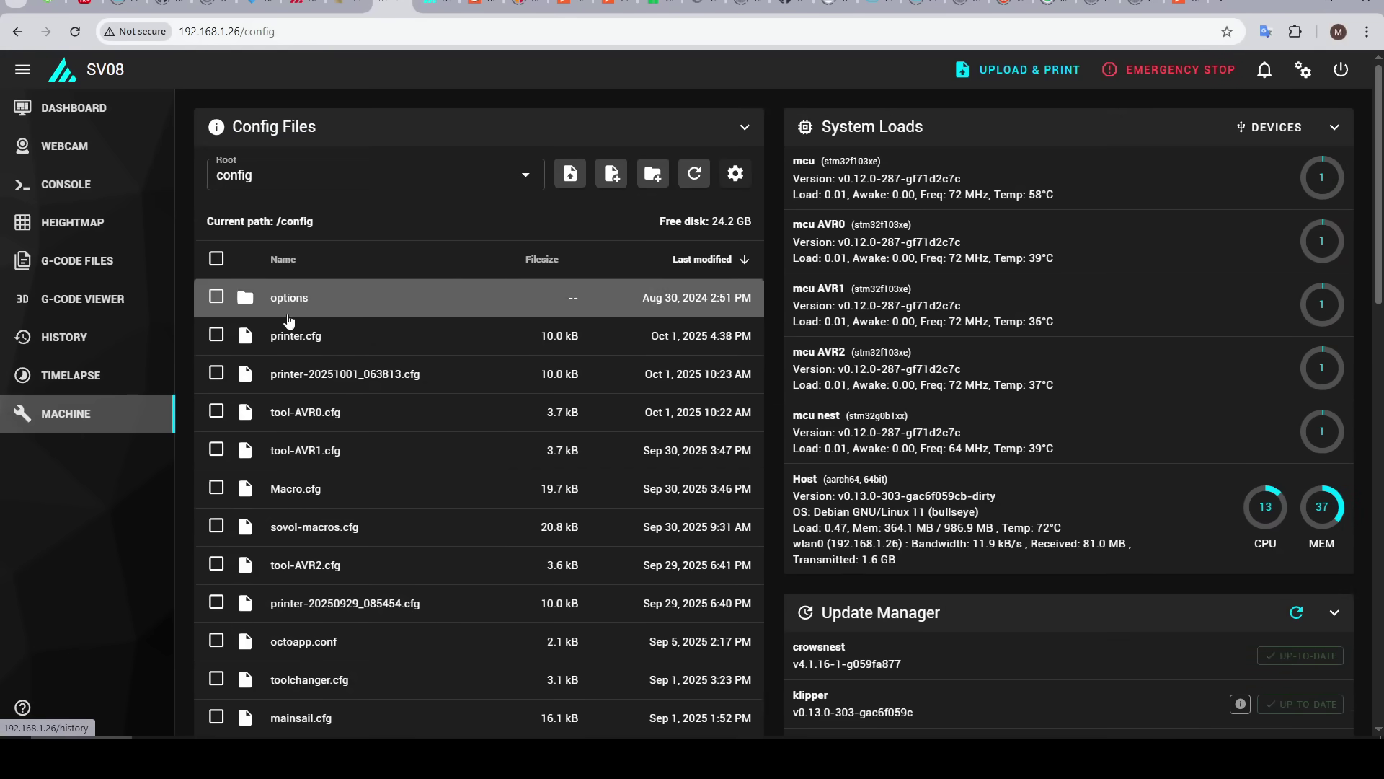
# In printer.cfg, replace the [tool_probe AVR0] z_offset of -1.75 with -1.303.
pyautogui.click(307, 337)
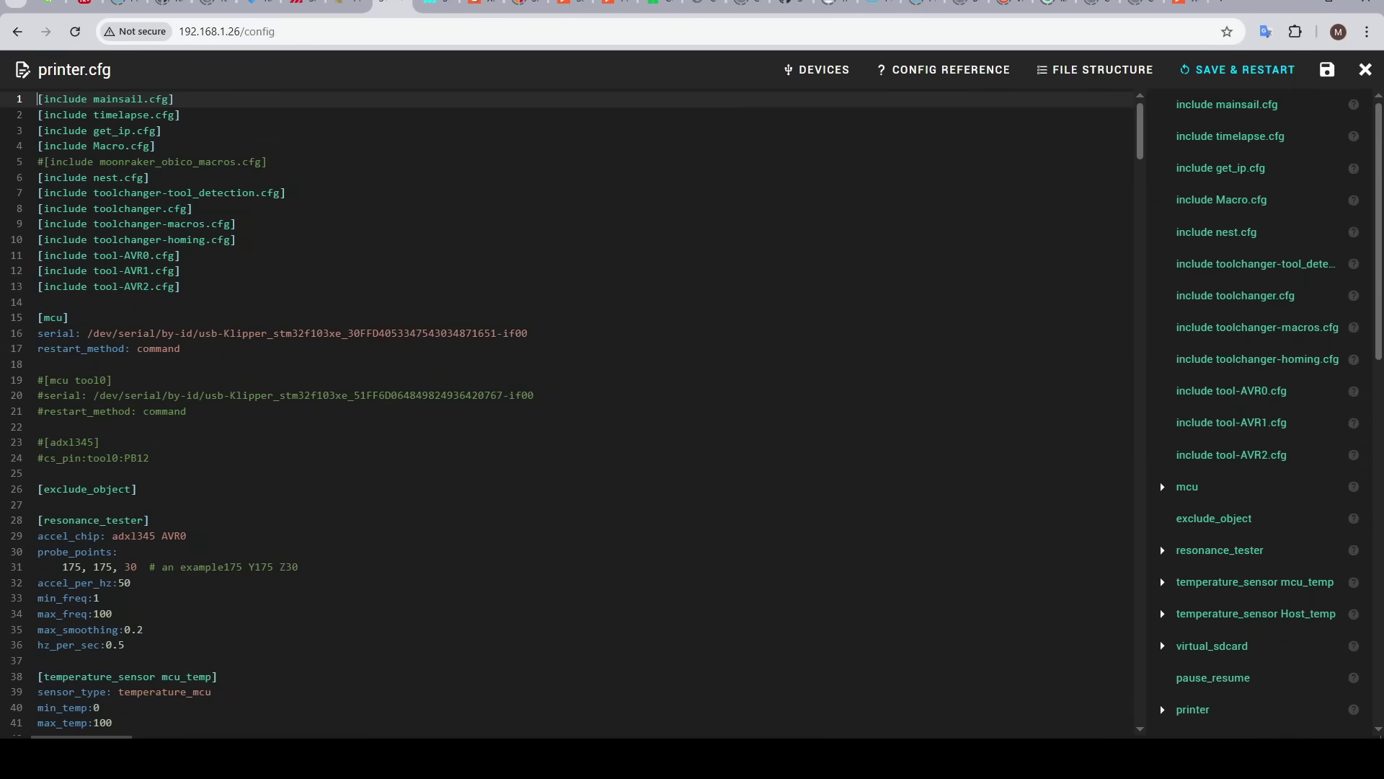
pyautogui.hotkey('ctrl', 'End')
pyautogui.click(458, 514)
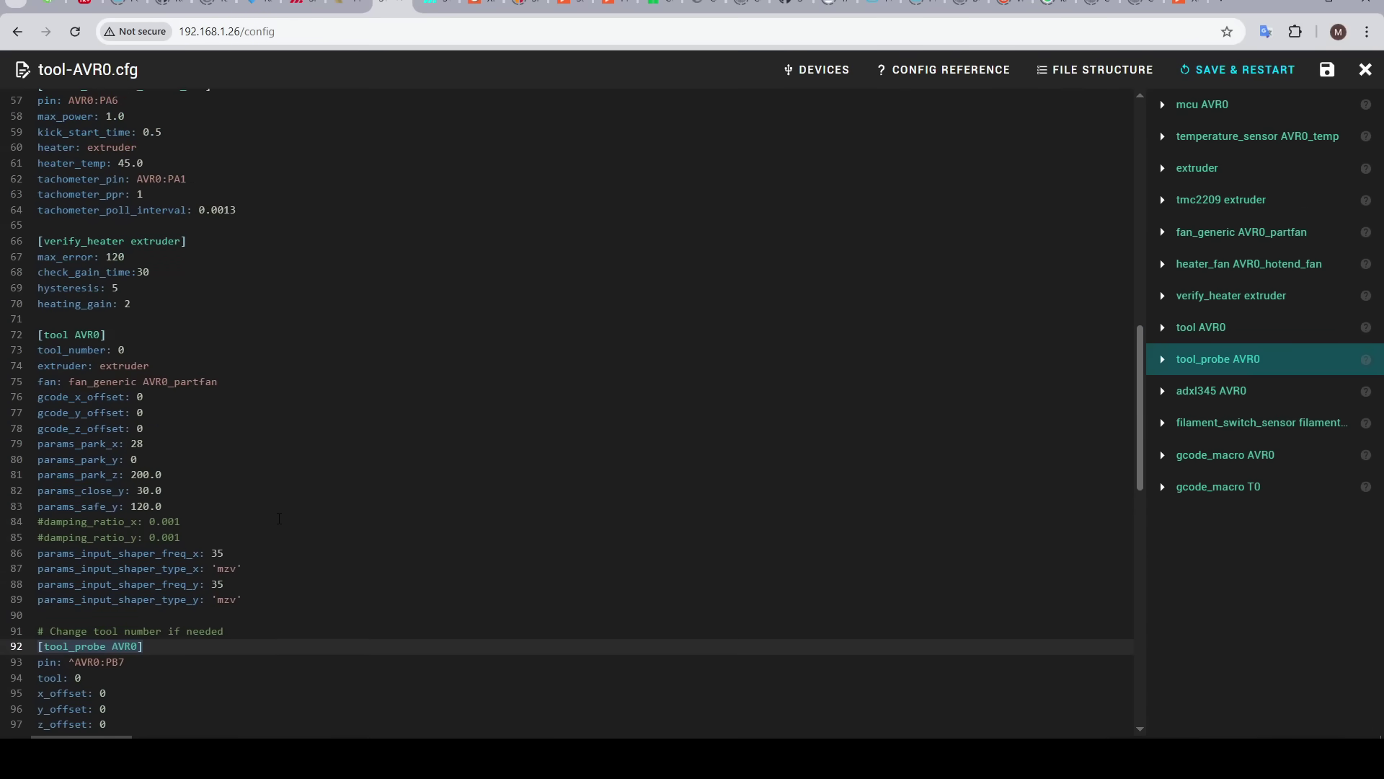
pyautogui.scroll(-3, 277, 520)
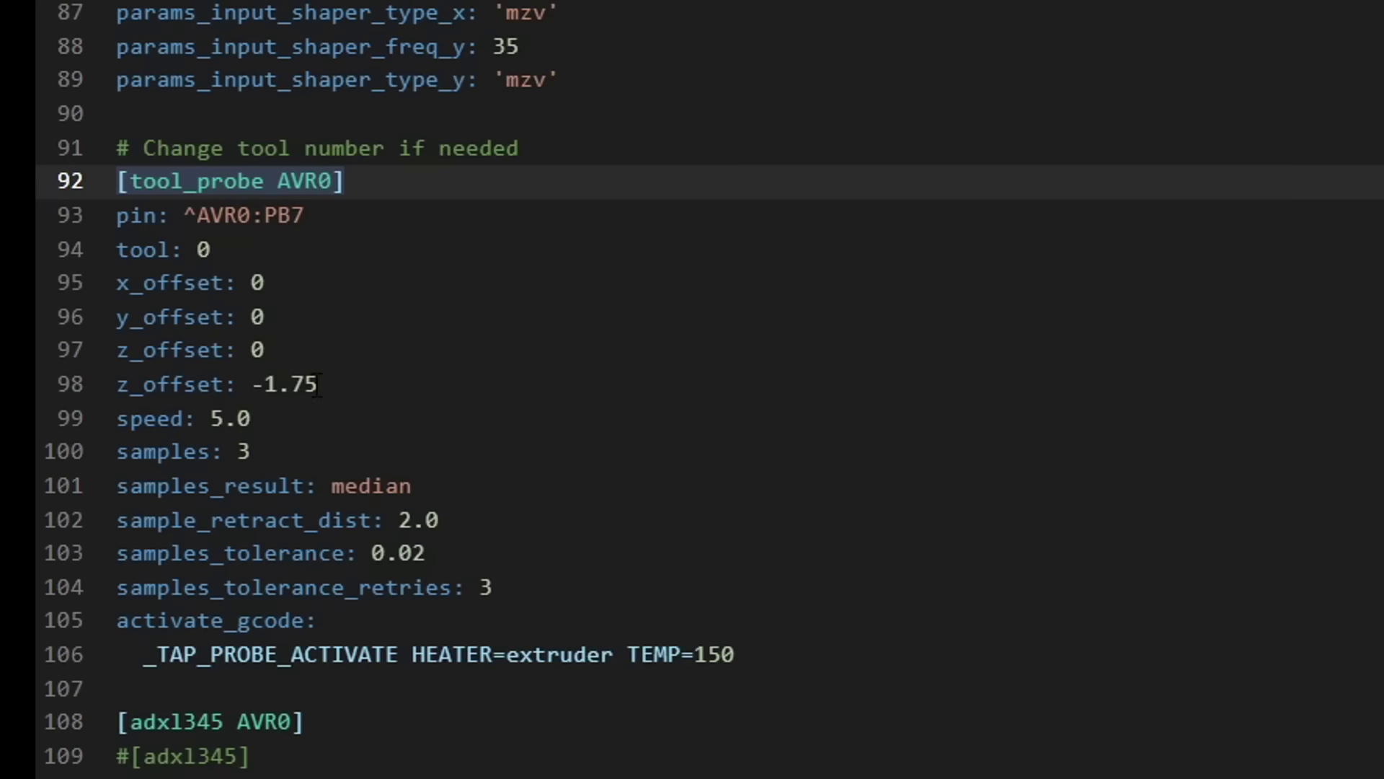
pyautogui.moveTo(317, 385); pyautogui.dragTo(277, 384)
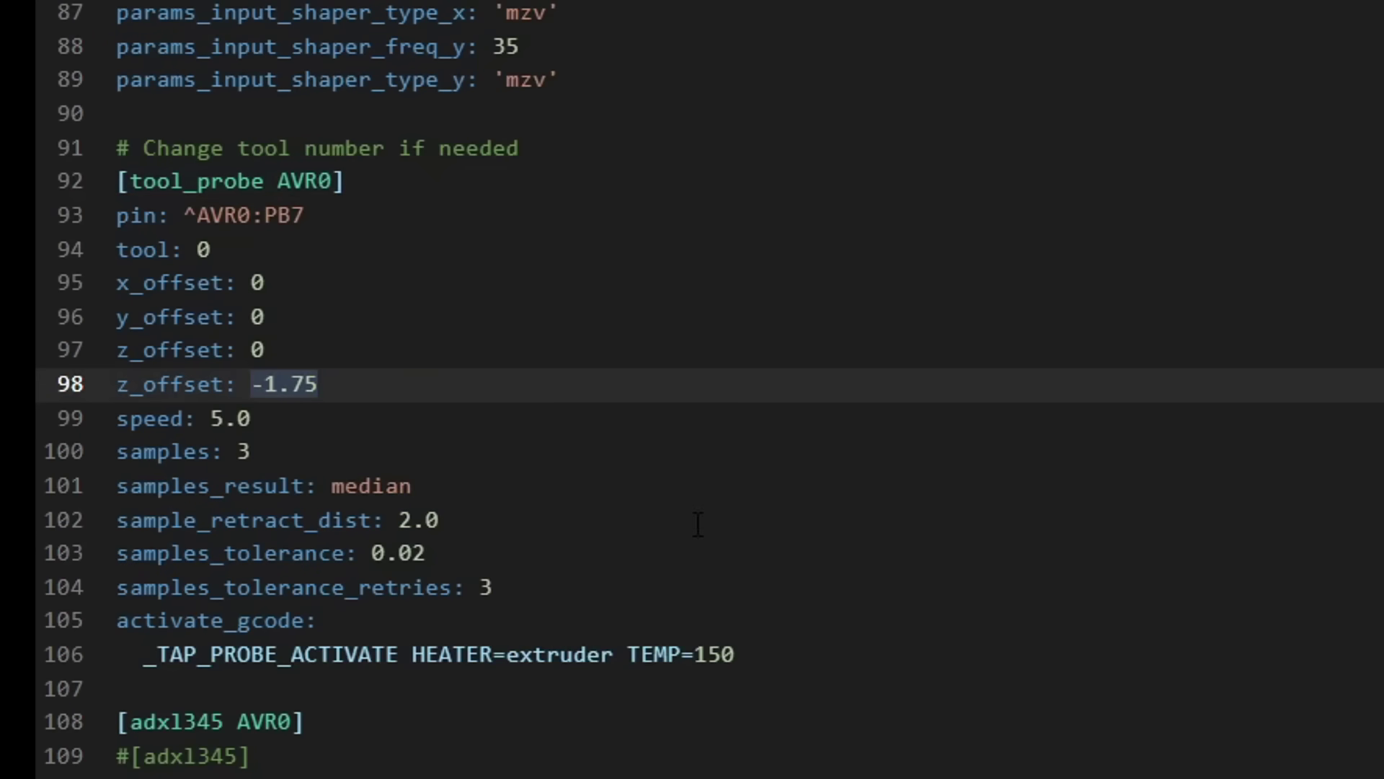
pyautogui.write('-1.303')
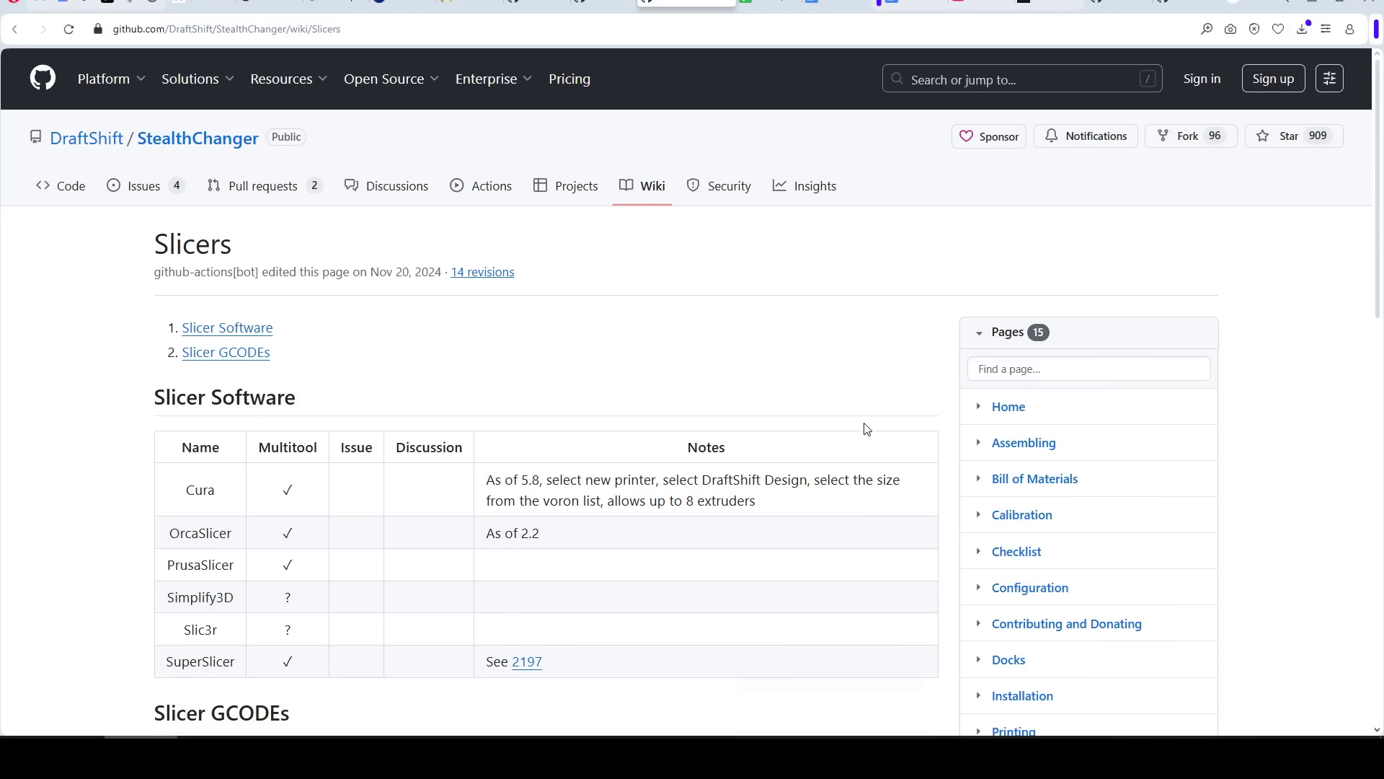
# Scroll the Machine page config list to show Macro.cfg, mainsail.cfg, moonraker.conf and nest.cfg.
pyautogui.scroll(-13, 866, 429)
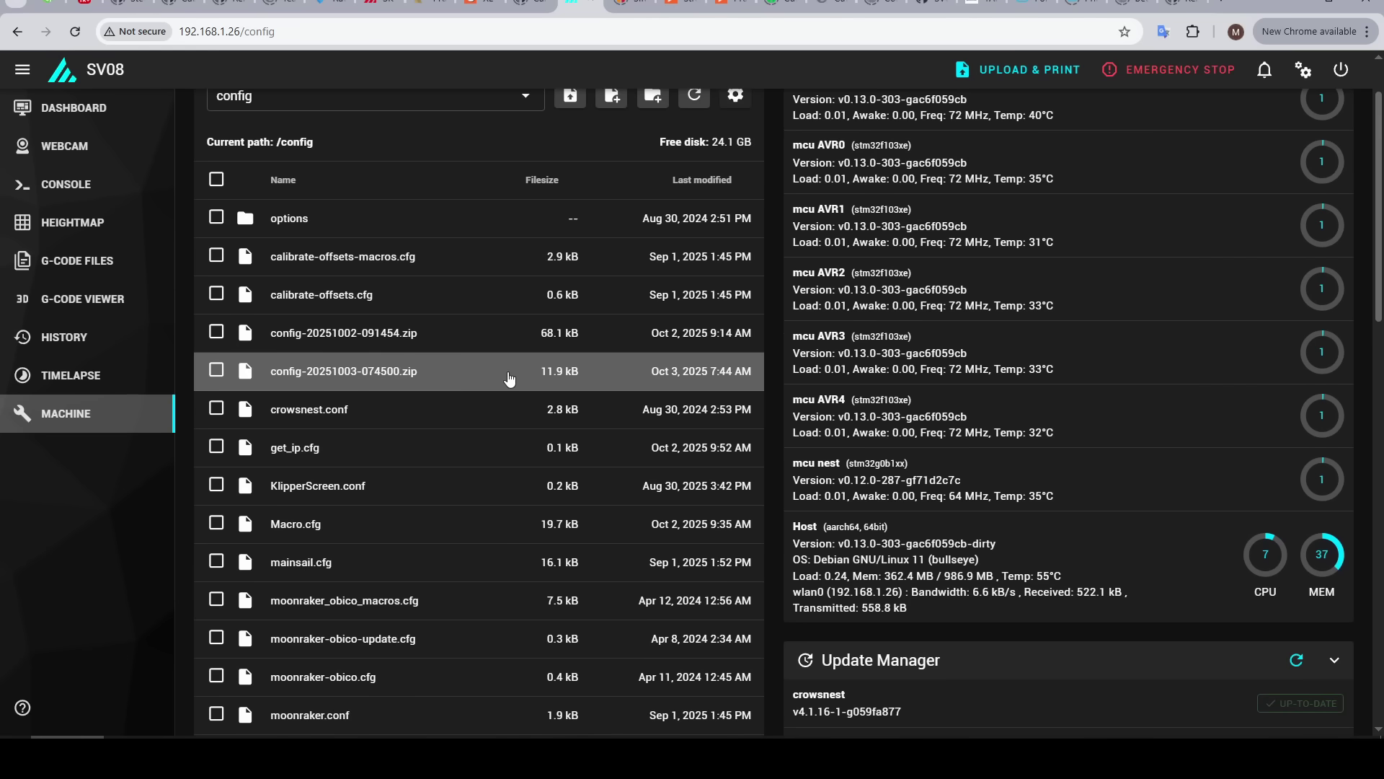
pyautogui.scroll(-3, 509, 377)
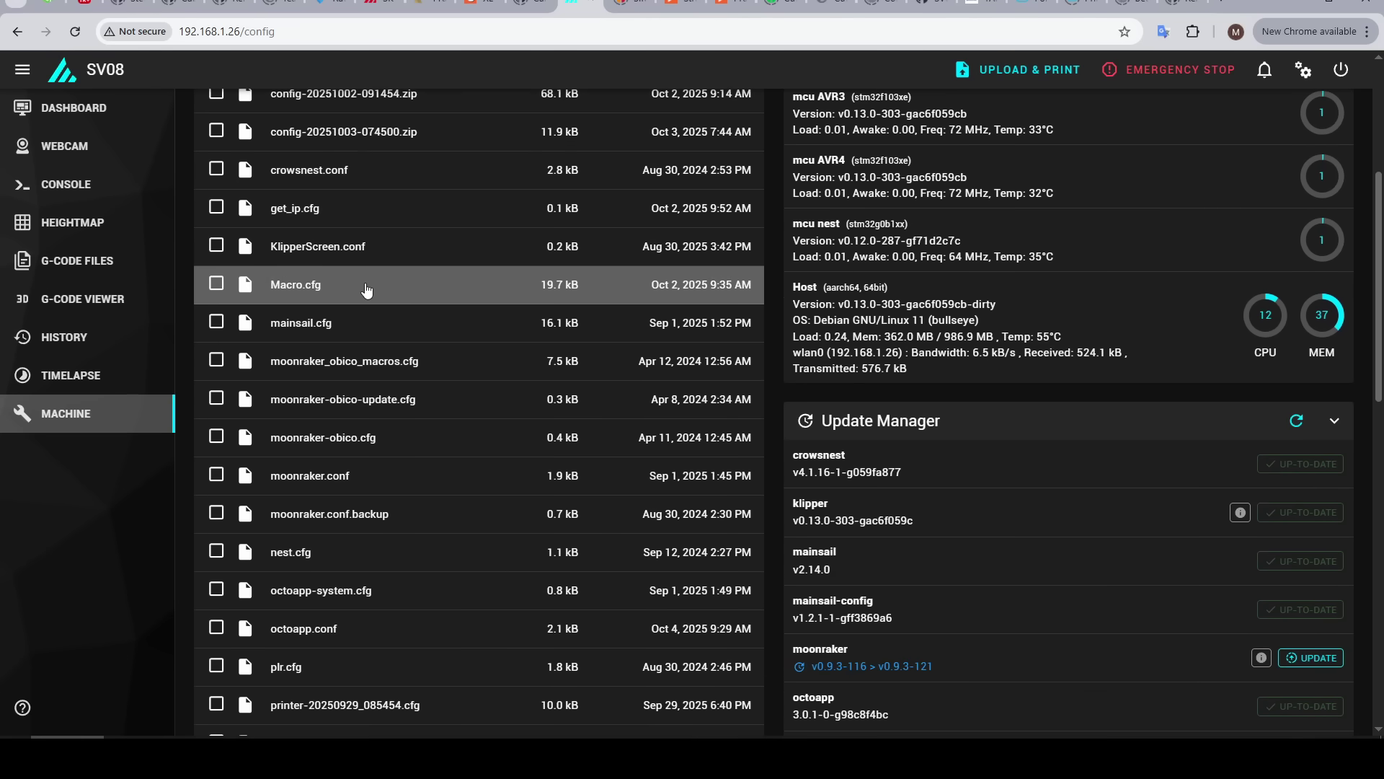
# In sovol-macros.cfg, prefix line 36 and the next START_PRINT lines with # to comment them out.
pyautogui.scroll(-12, 448, 512)
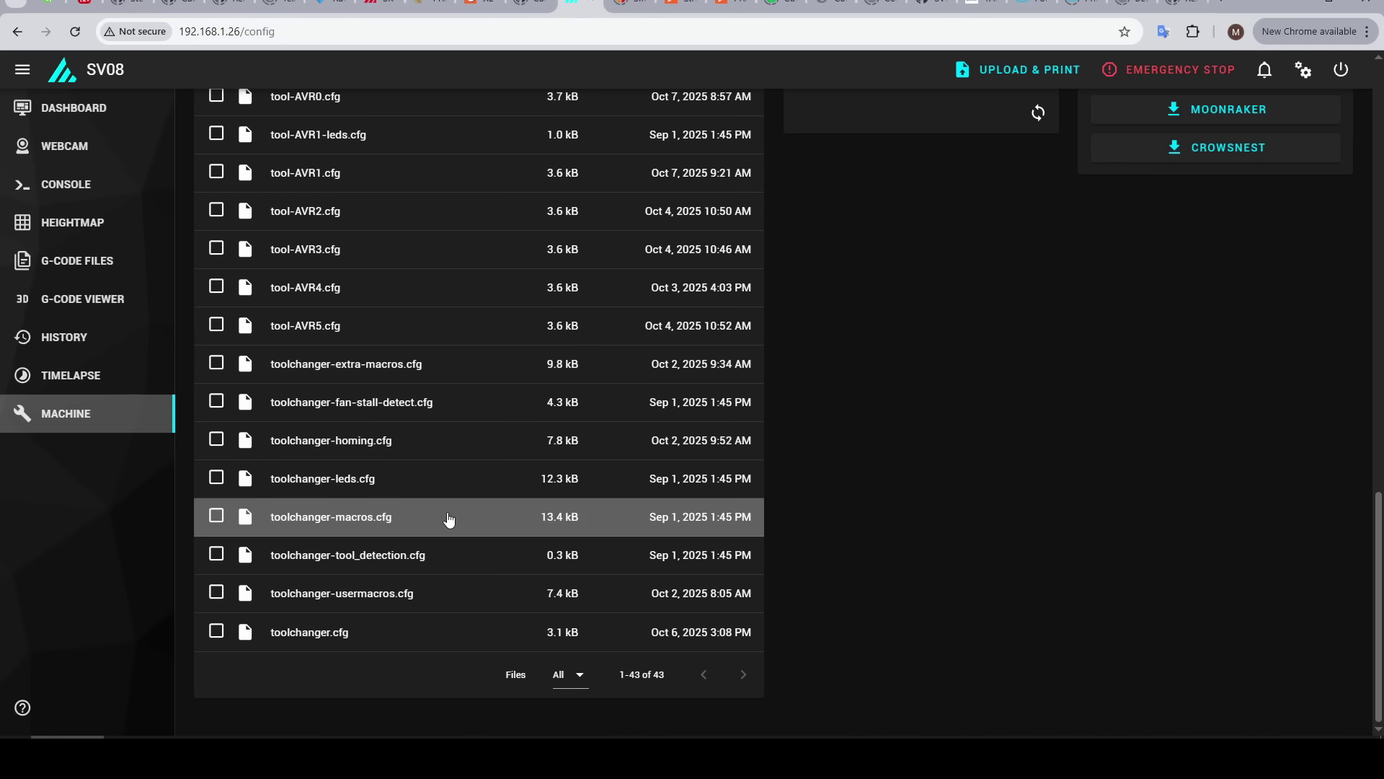
pyautogui.scroll(4, 419, 432)
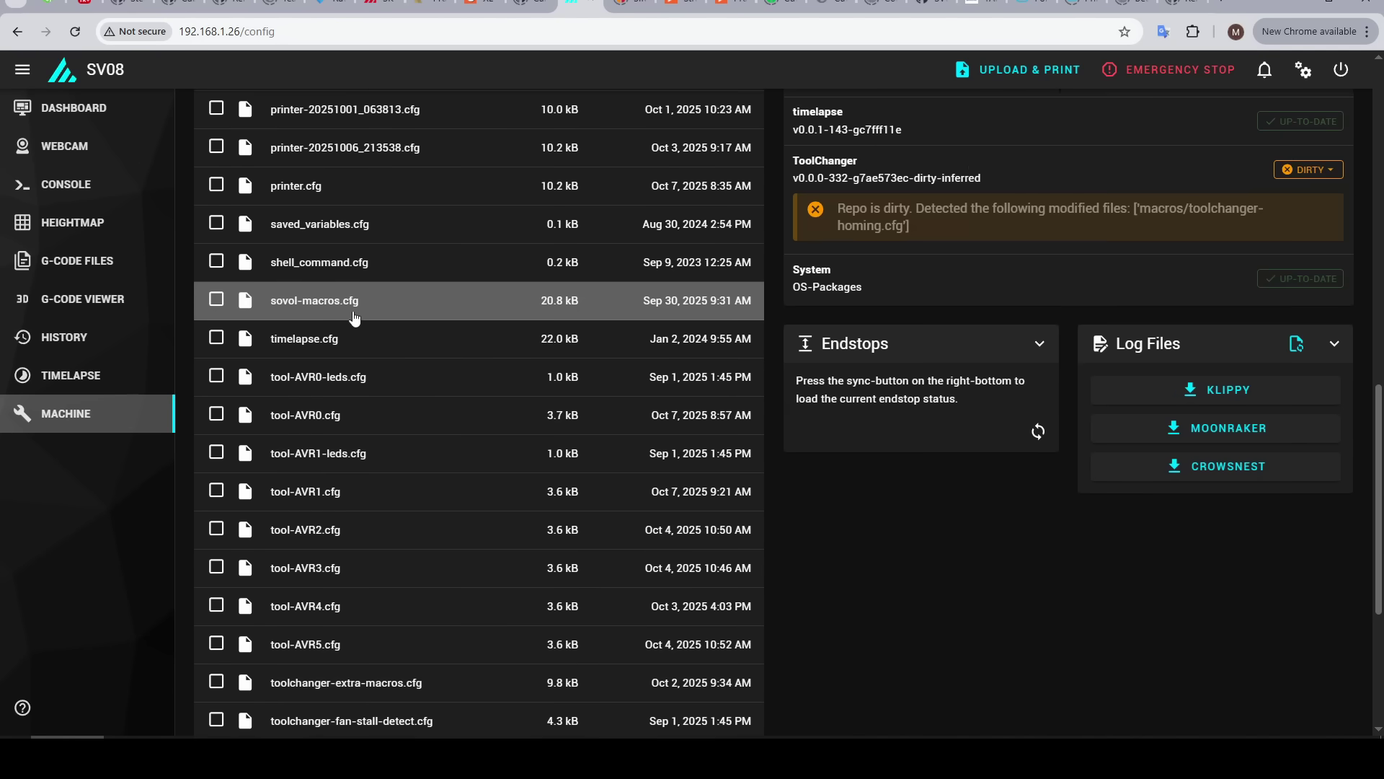
pyautogui.click(391, 300)
pyautogui.click(65, 406)
pyautogui.write('#')
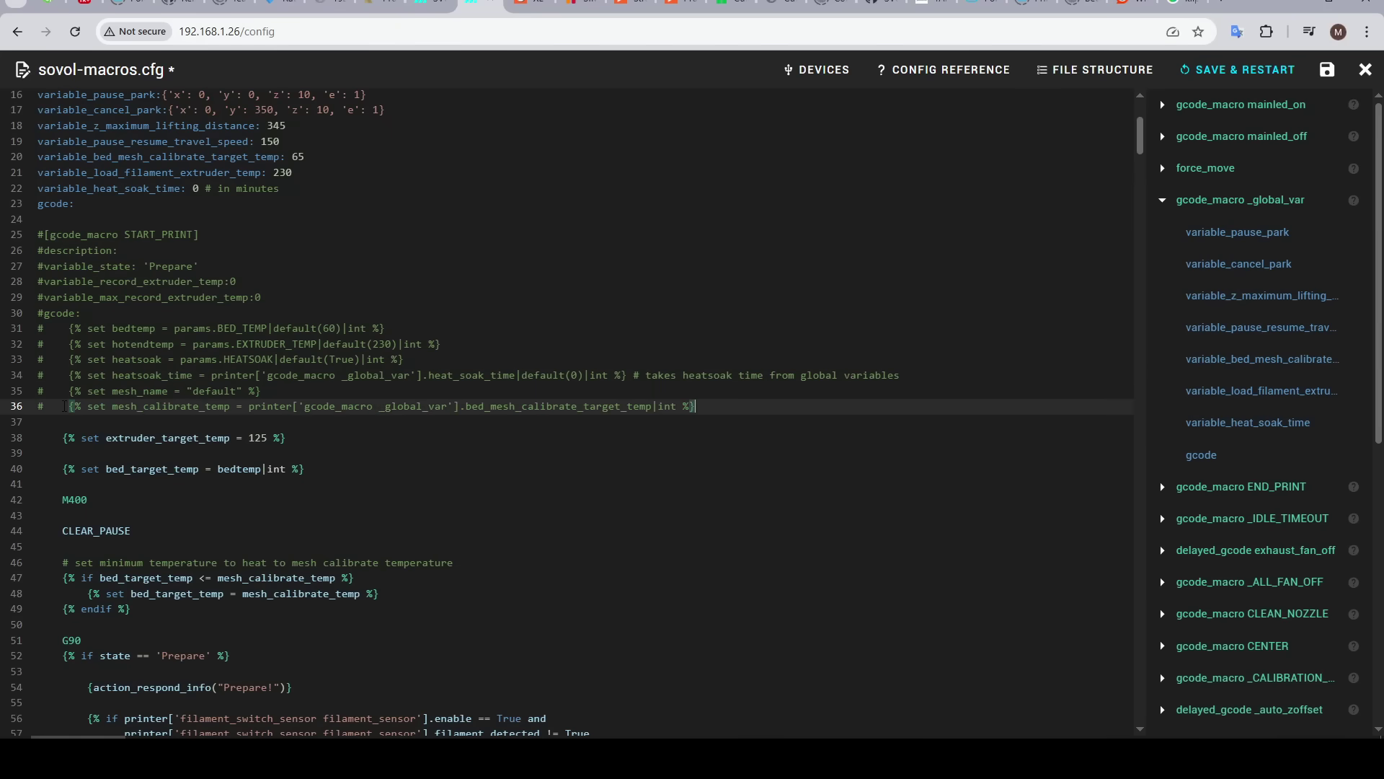
pyautogui.press('Down')
pyautogui.write('#')
pyautogui.press('Down')
pyautogui.press('Down')
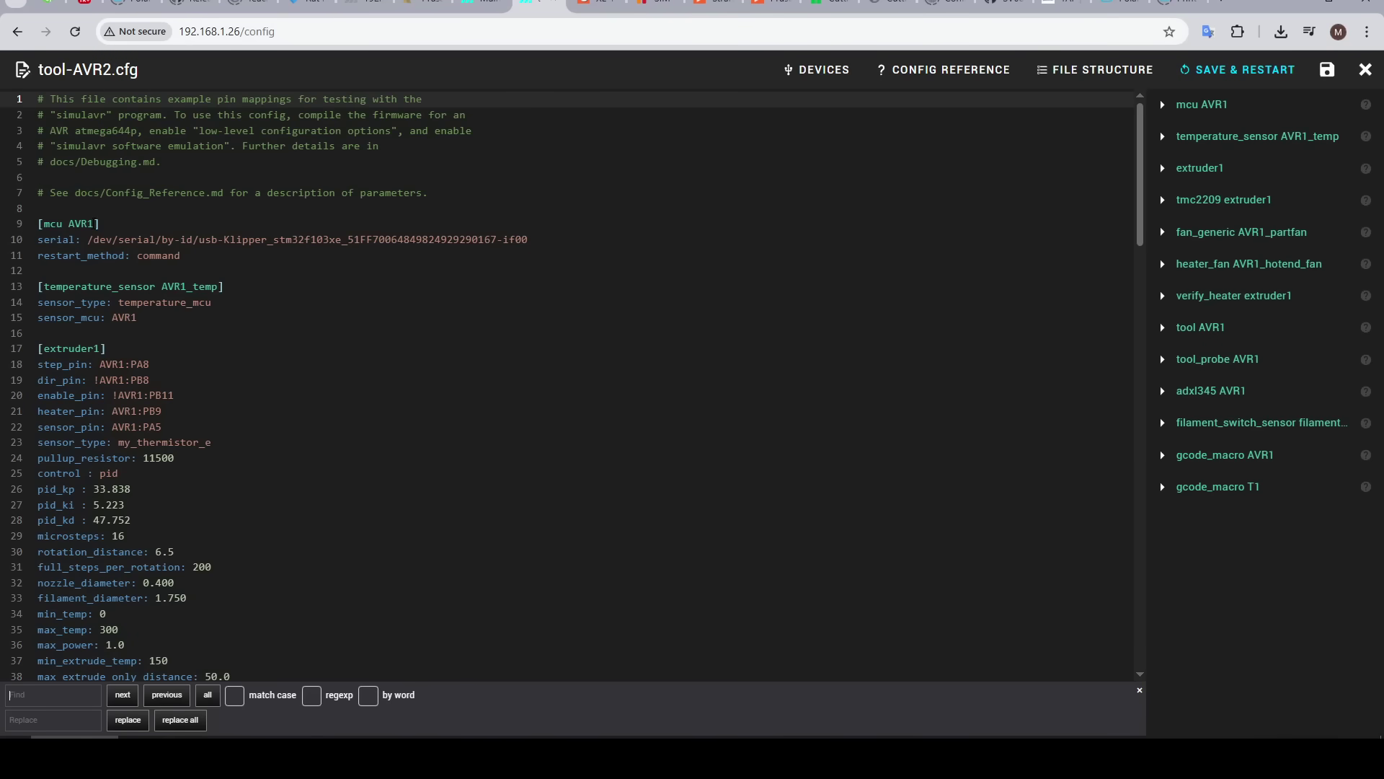
# Search tool-AVR2.cfg for AVR1 so it can be replaced with AVR2, then clear the highlights.
pyautogui.click(69, 223)
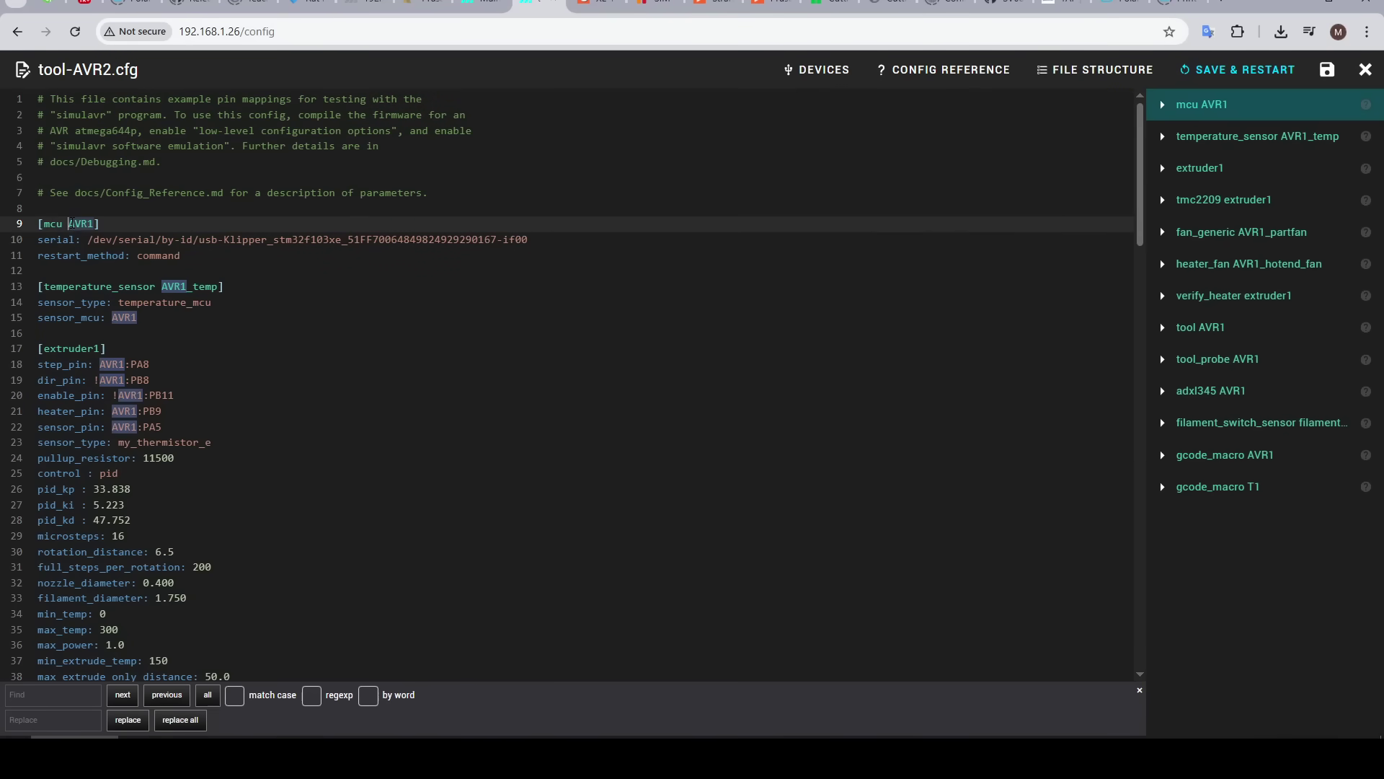
pyautogui.click(37, 695)
pyautogui.write('AVR1')
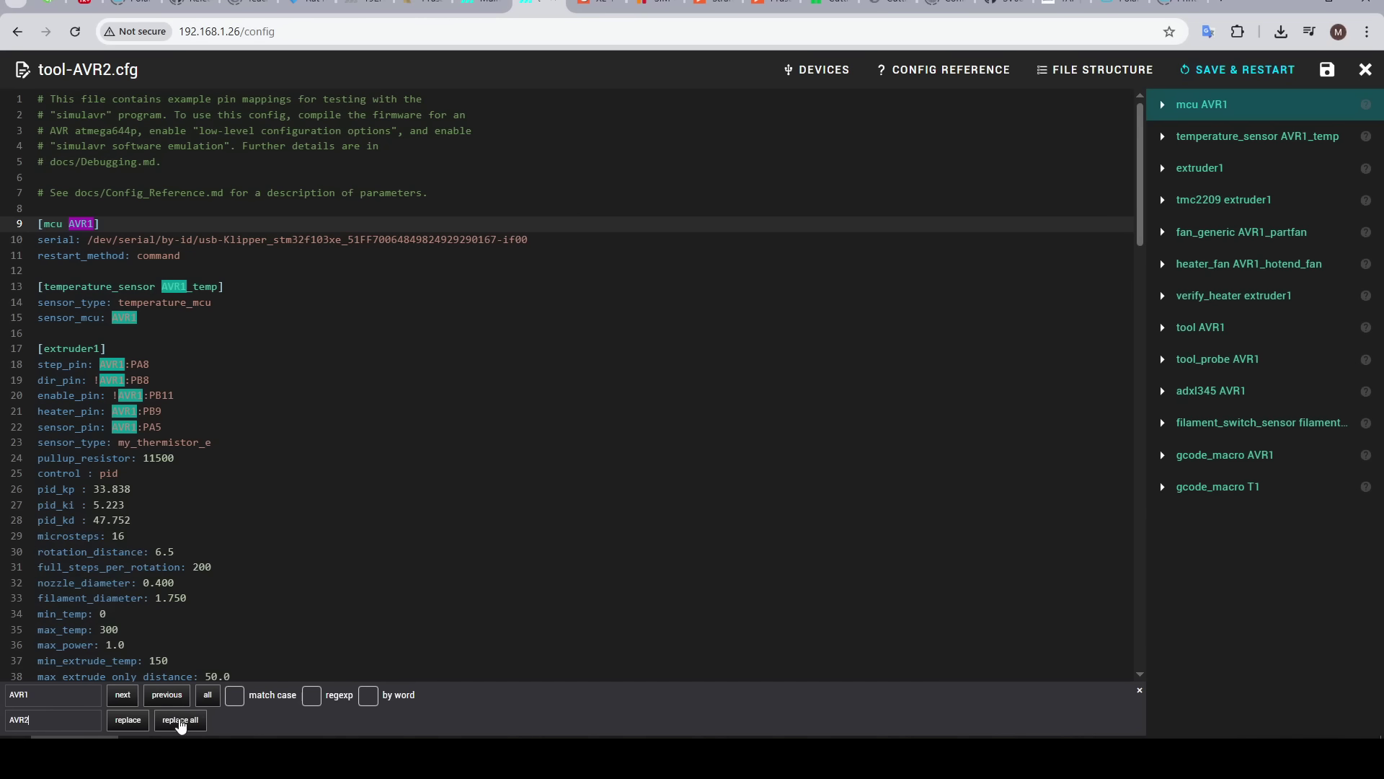
pyautogui.click(165, 339)
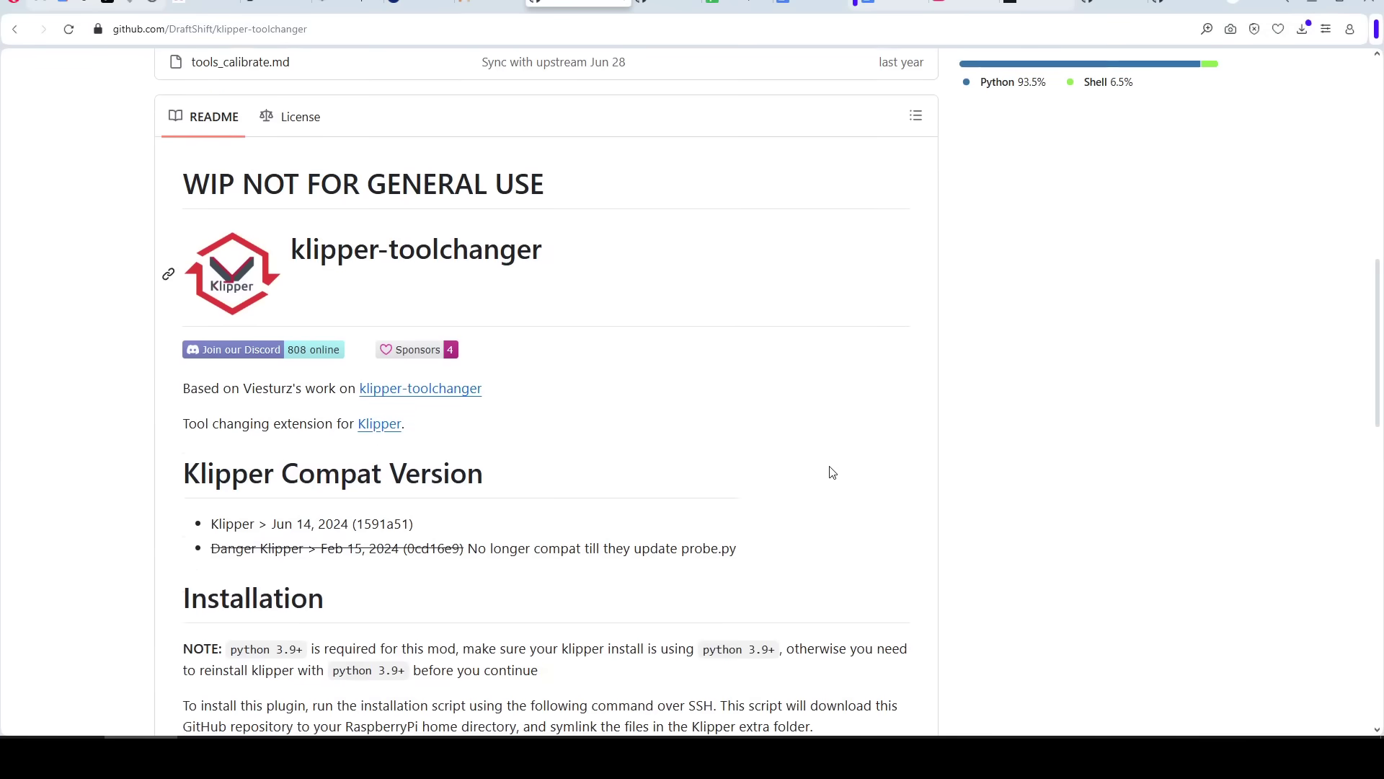
# Select lines 1–4 of StealthChanger's printer.cfg containing the [rounded_path] block.
pyautogui.scroll(-1, 833, 472)
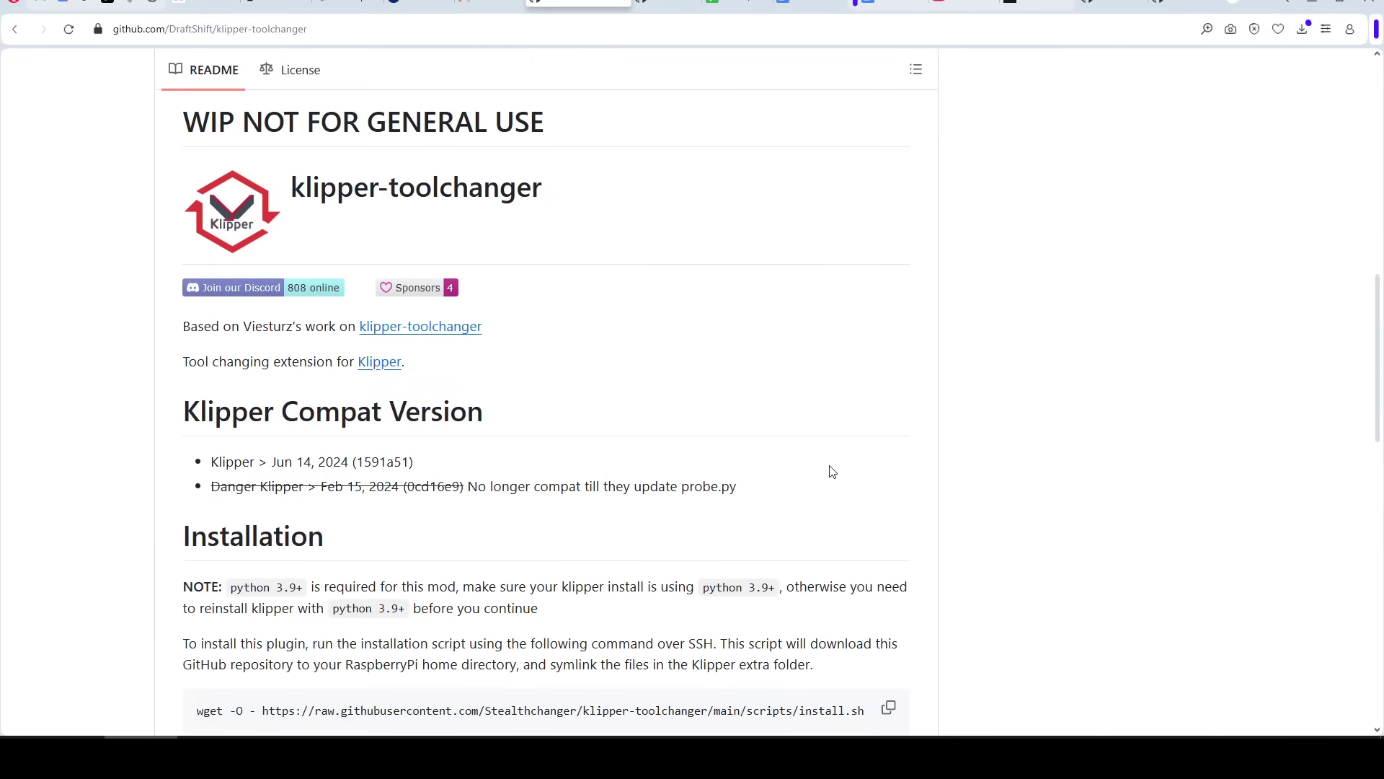
pyautogui.scroll(-13, 833, 472)
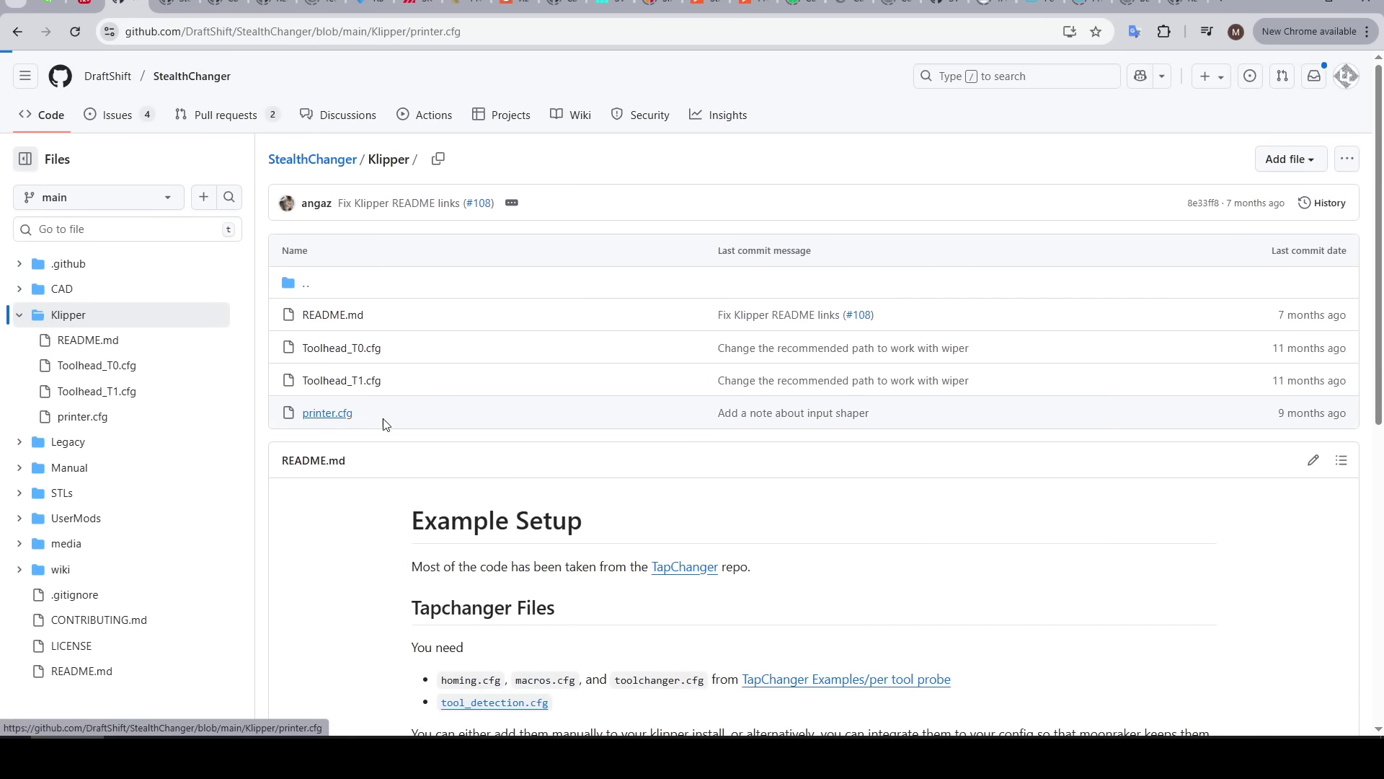
pyautogui.scroll(-1, 679, 461)
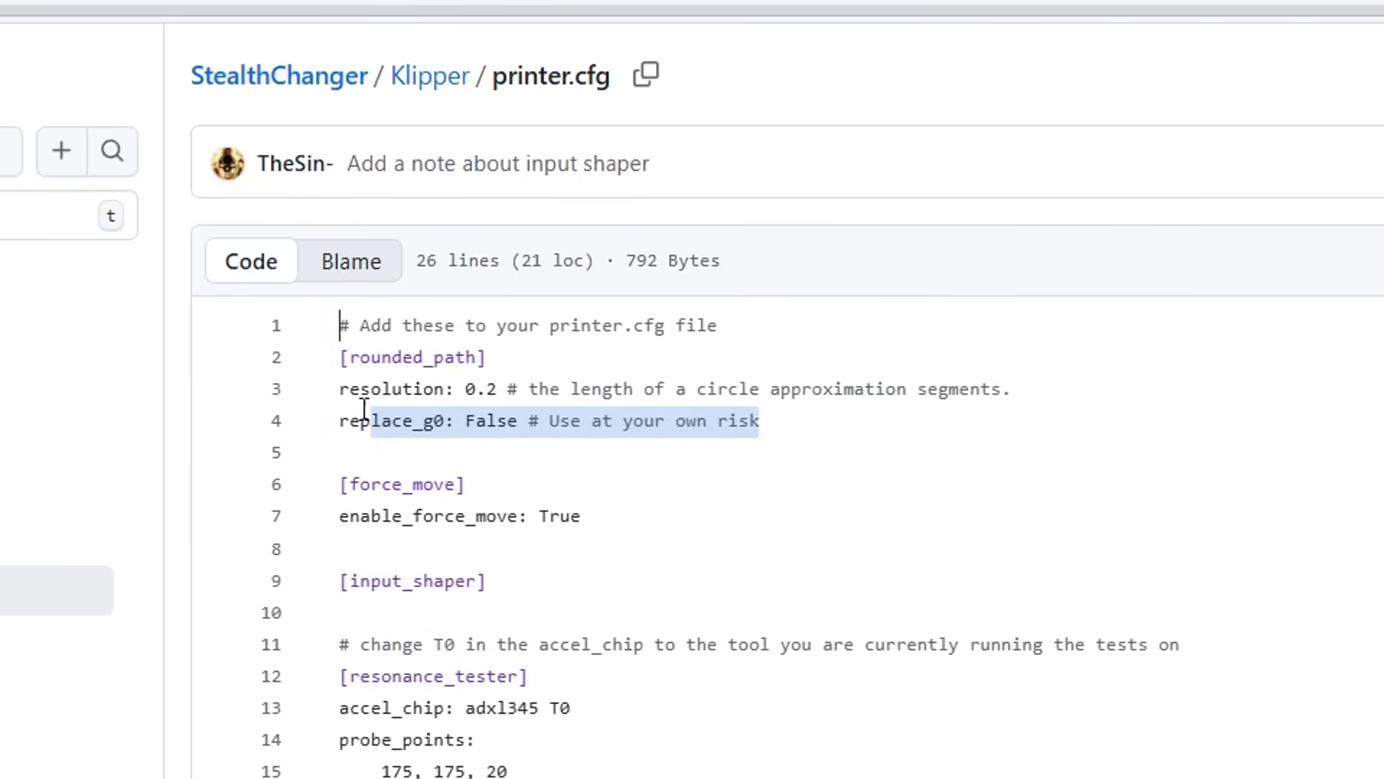
pyautogui.moveTo(365, 409); pyautogui.dragTo(310, 350)
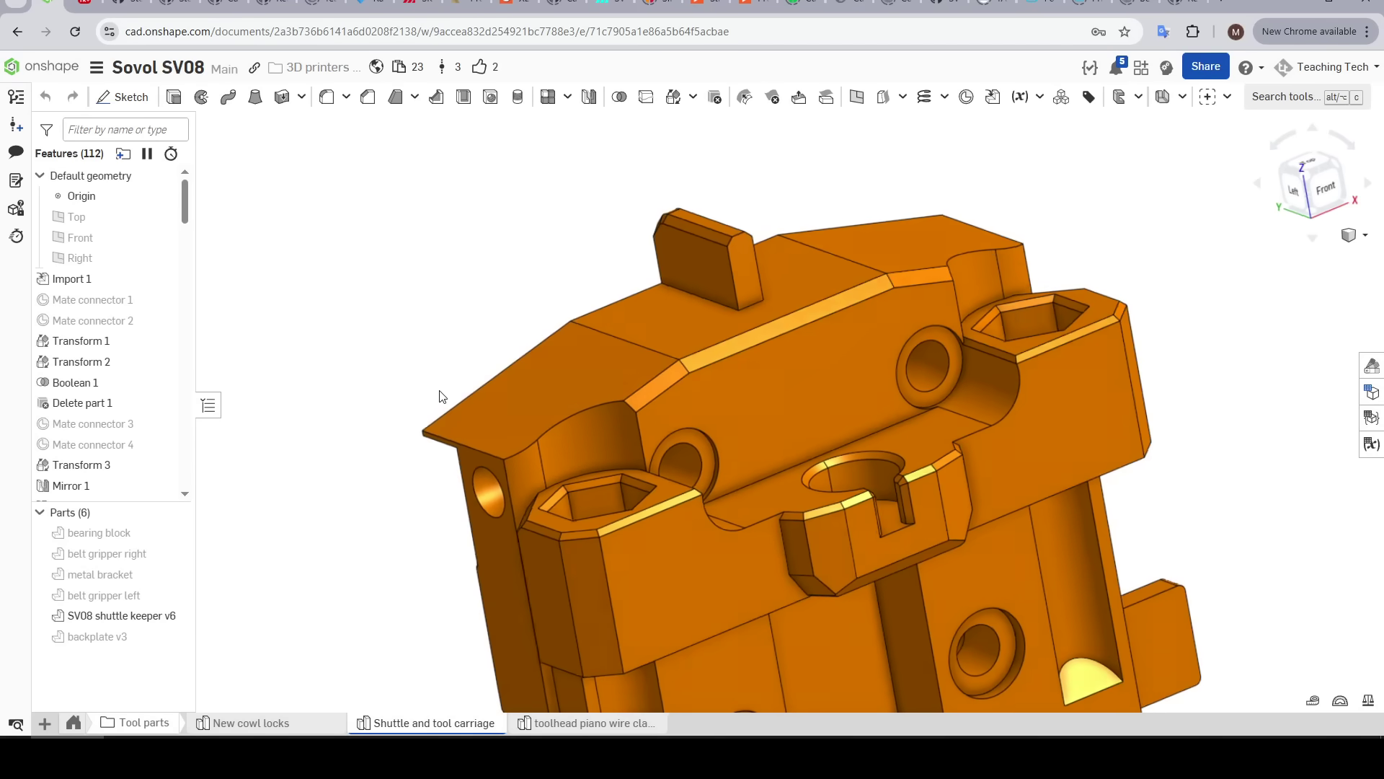
# Orbit the Onshape shuttle model to view another side of it.
pyautogui.moveTo(442, 392); pyautogui.dragTo(792, 291, button='right')
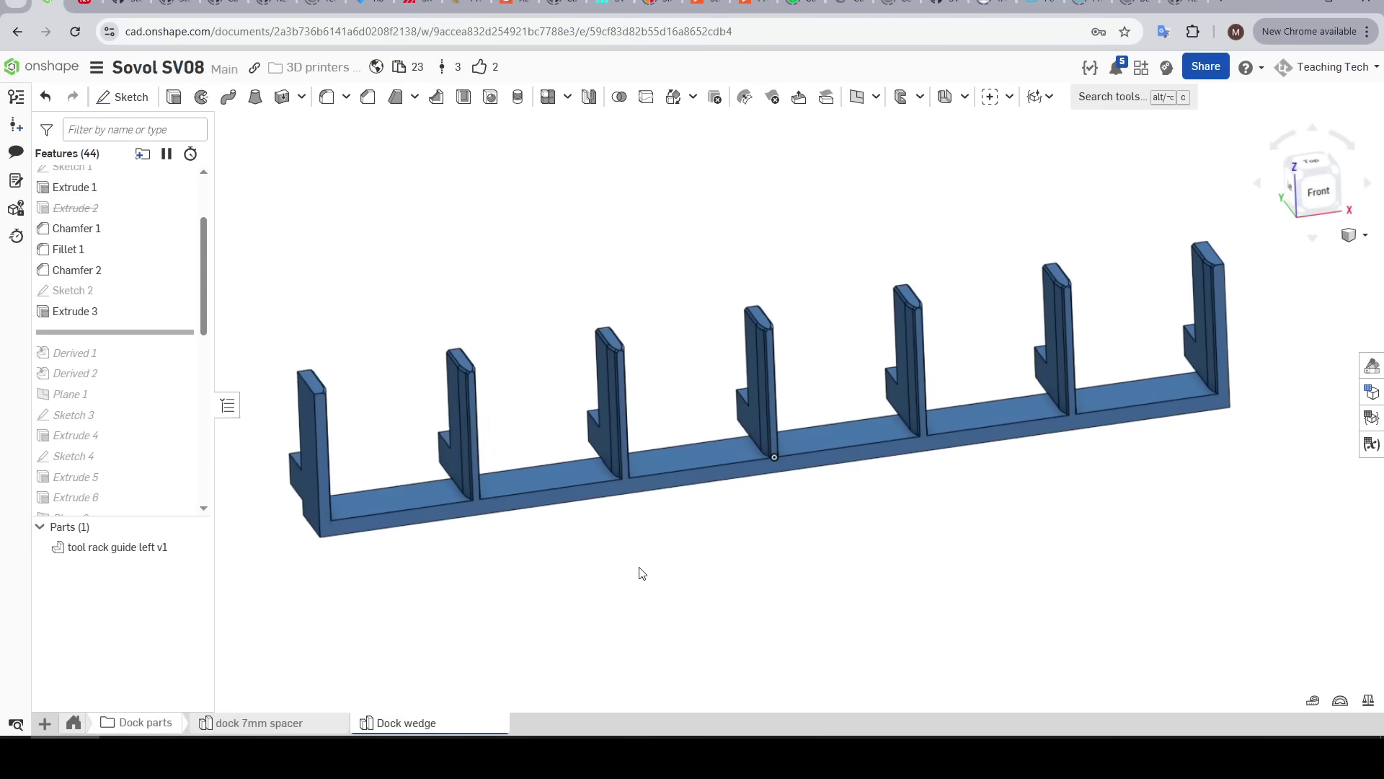
# Orbit the Dock wedge tool rack guide and zoom in on its base.
pyautogui.moveTo(641, 573); pyautogui.dragTo(564, 686, button='right')
pyautogui.scroll(5, 564, 687)
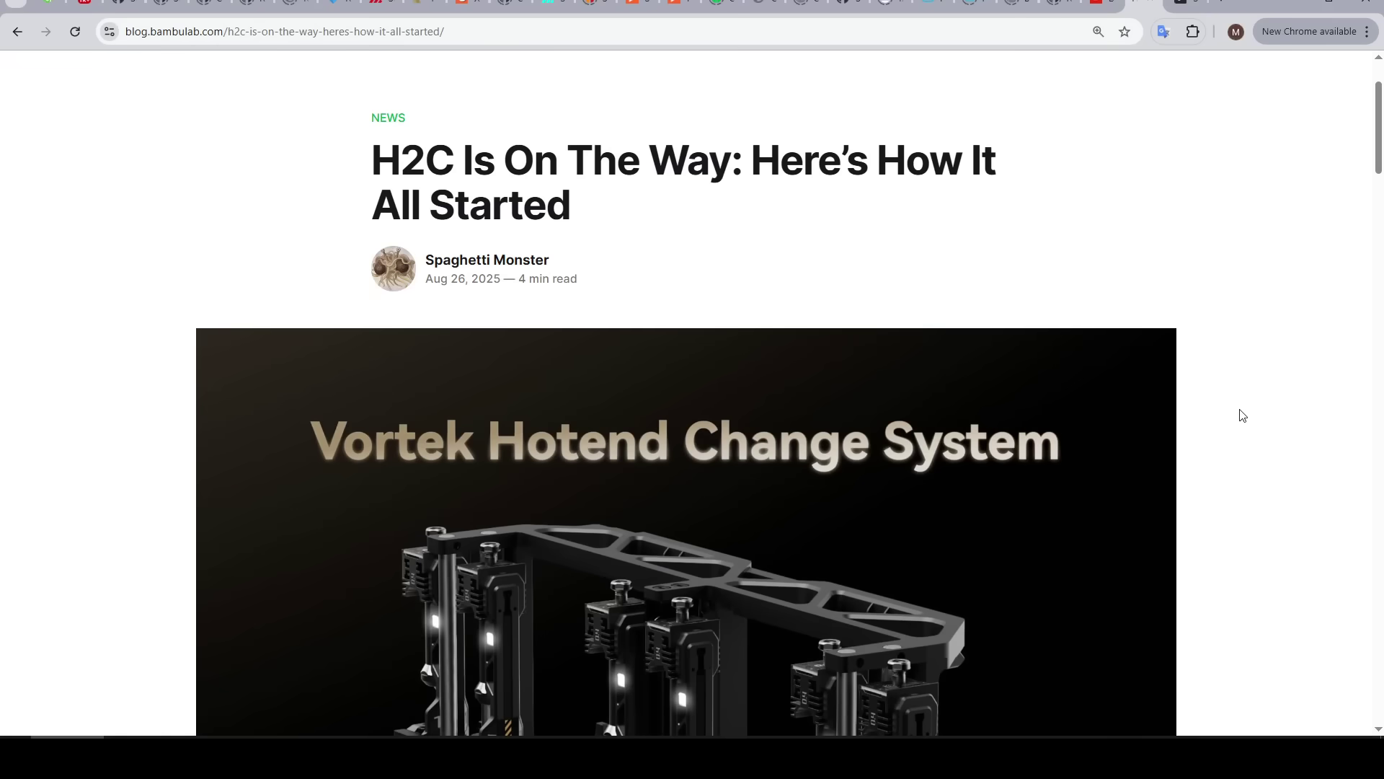
# Scroll through the Bambu Lab H2C post and the Snapmaker U1 page.
pyautogui.scroll(-4, 1242, 415)
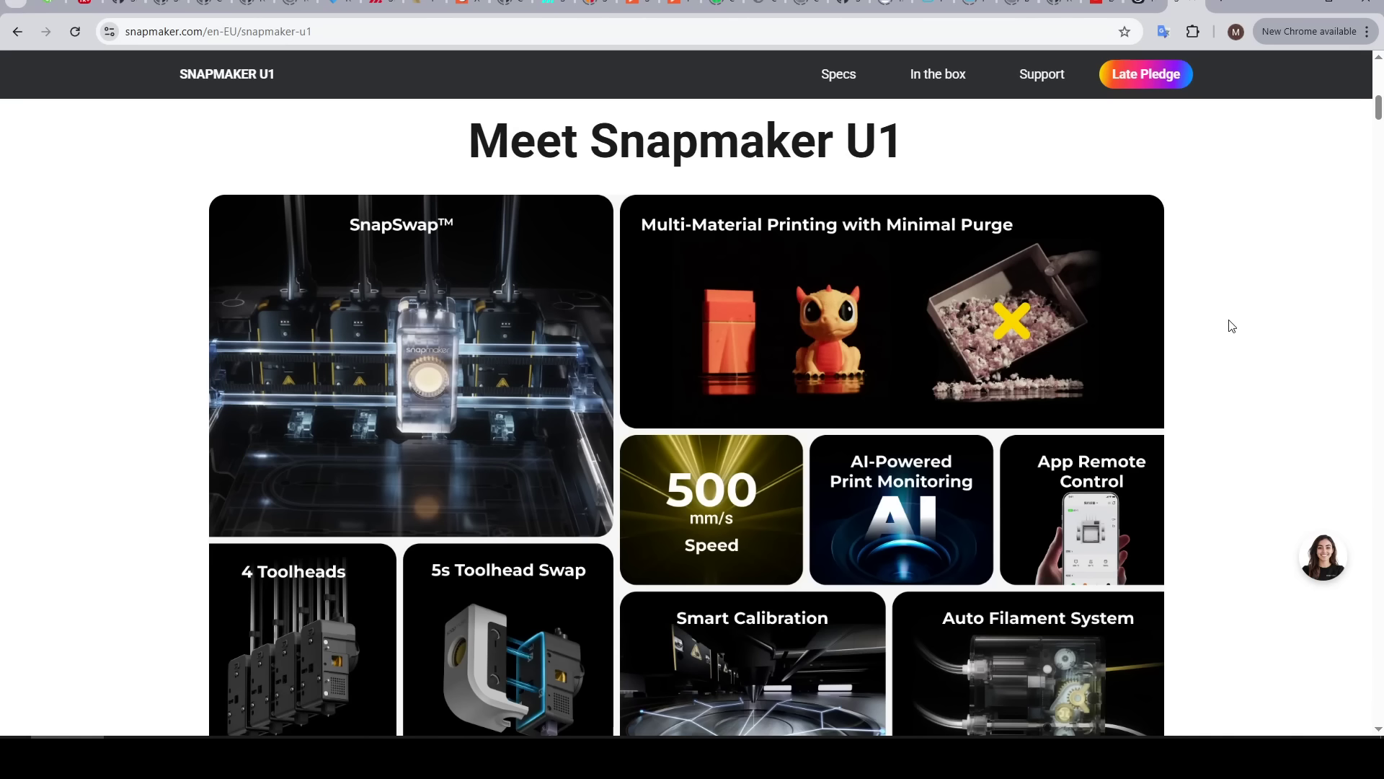
pyautogui.scroll(-3, 358, 321)
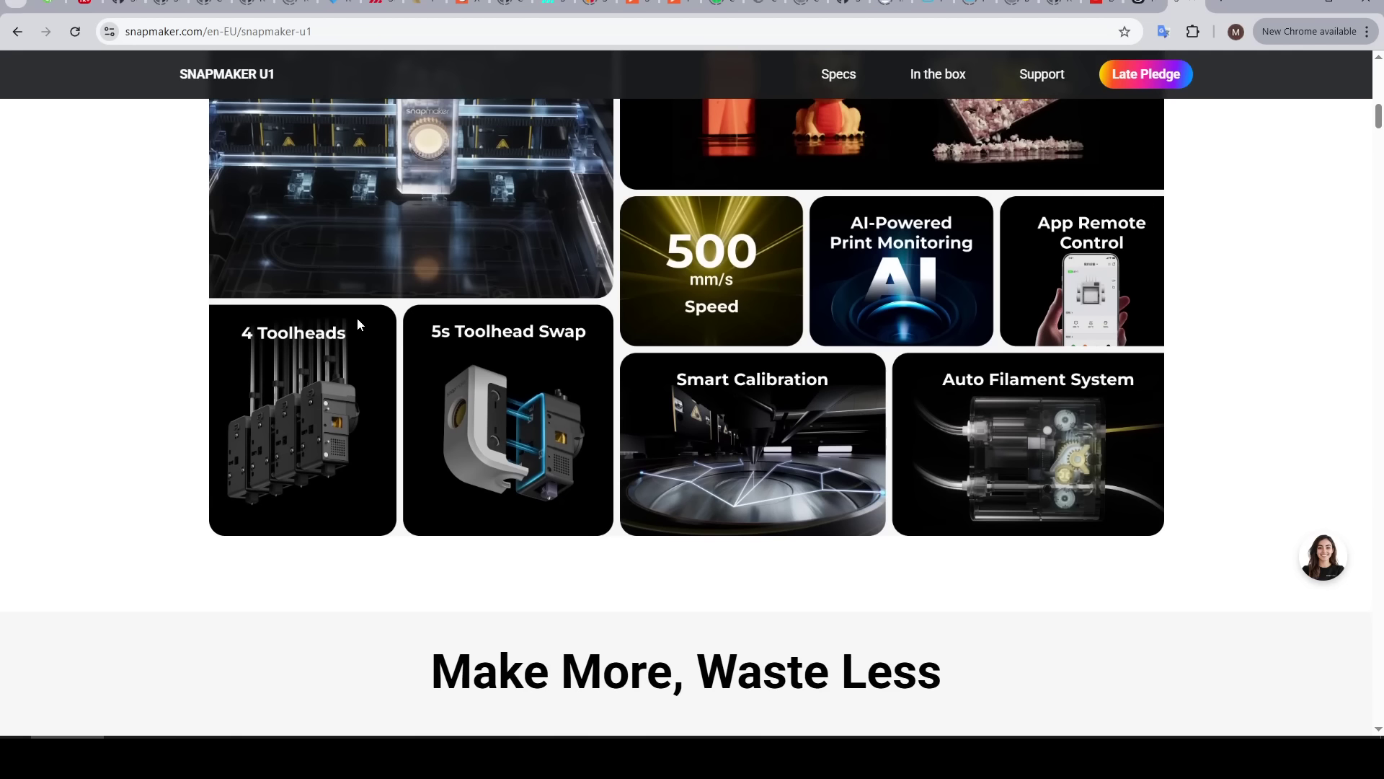